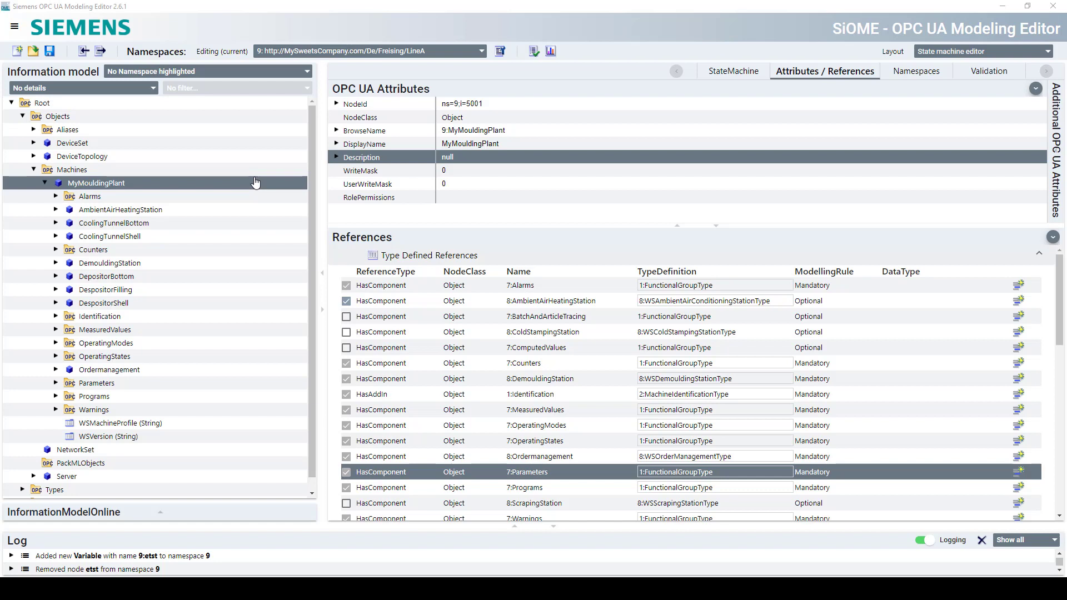
- Begin a new variable instance under CoolingTunnelShell, named ImportantVariable, with reference type HasComponent
left_click(133, 239)
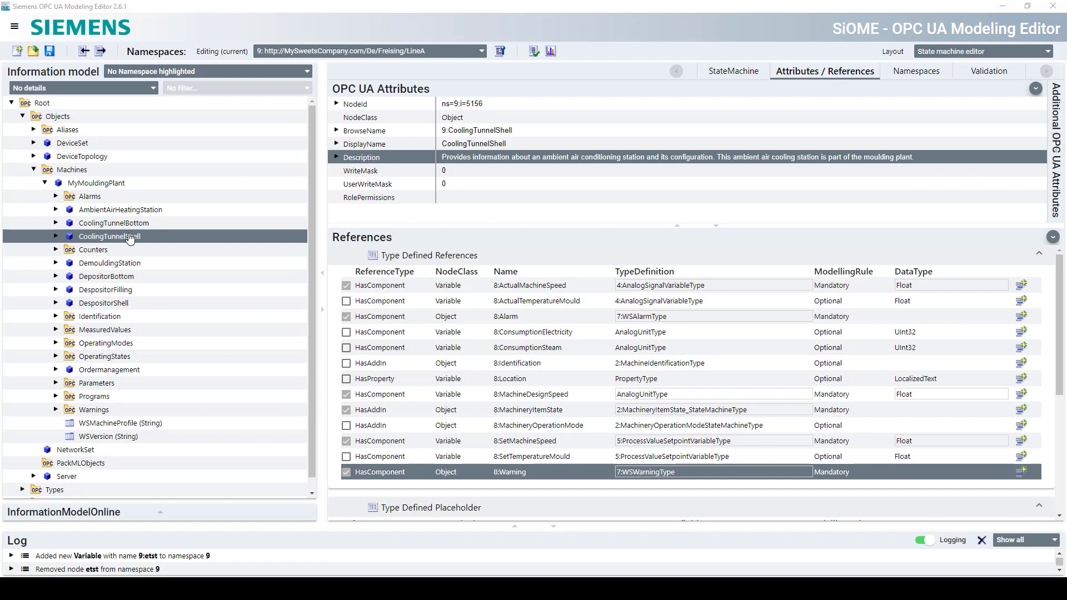
right_click(130, 237)
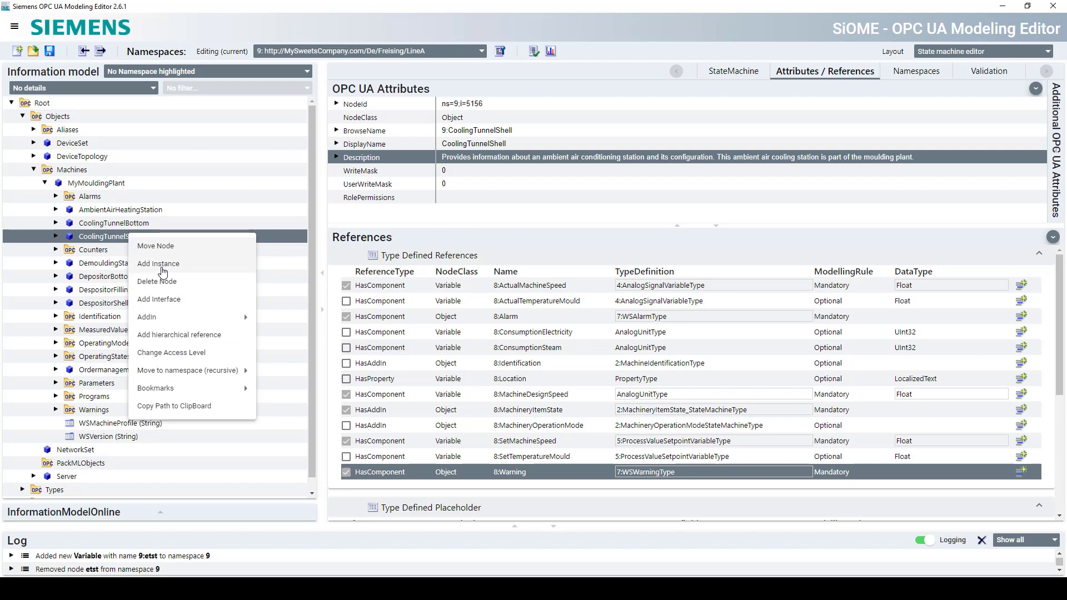
left_click(161, 265)
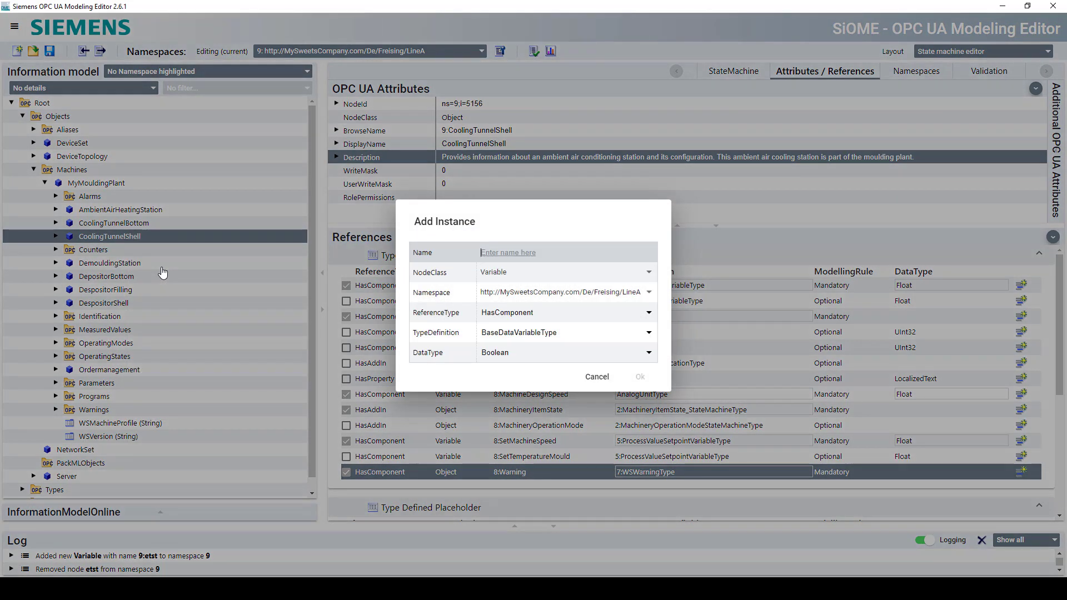
left_click(589, 254)
type("ImportantVariable")
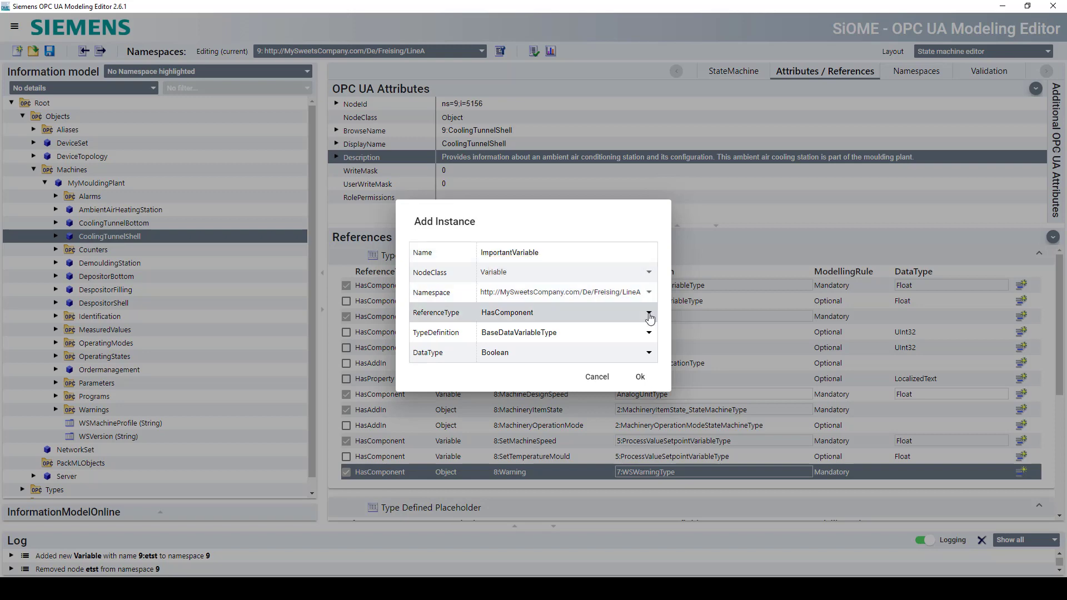
left_click(649, 313)
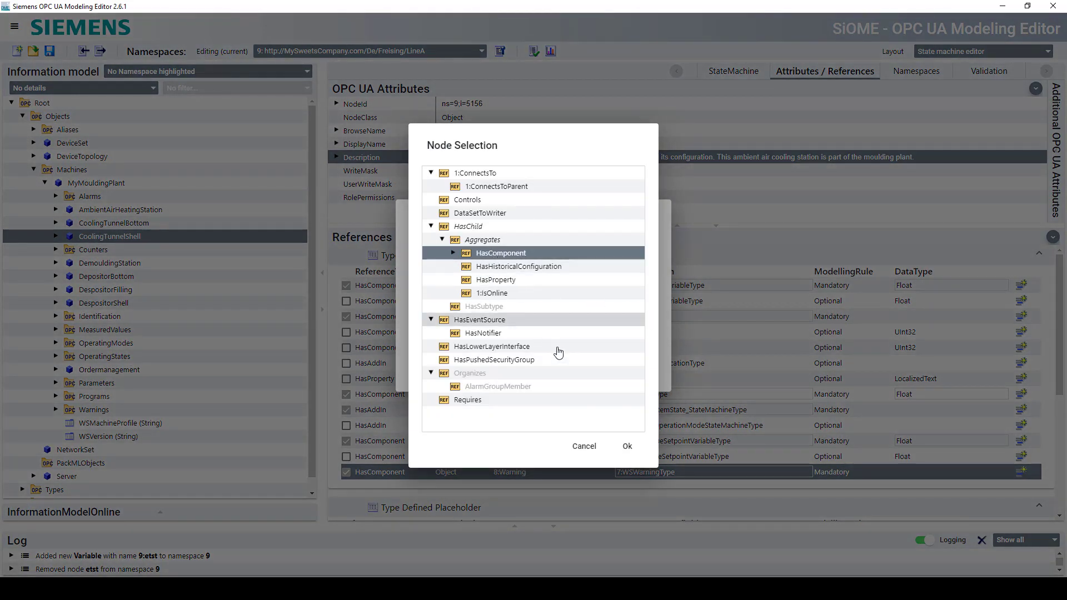
left_click(626, 446)
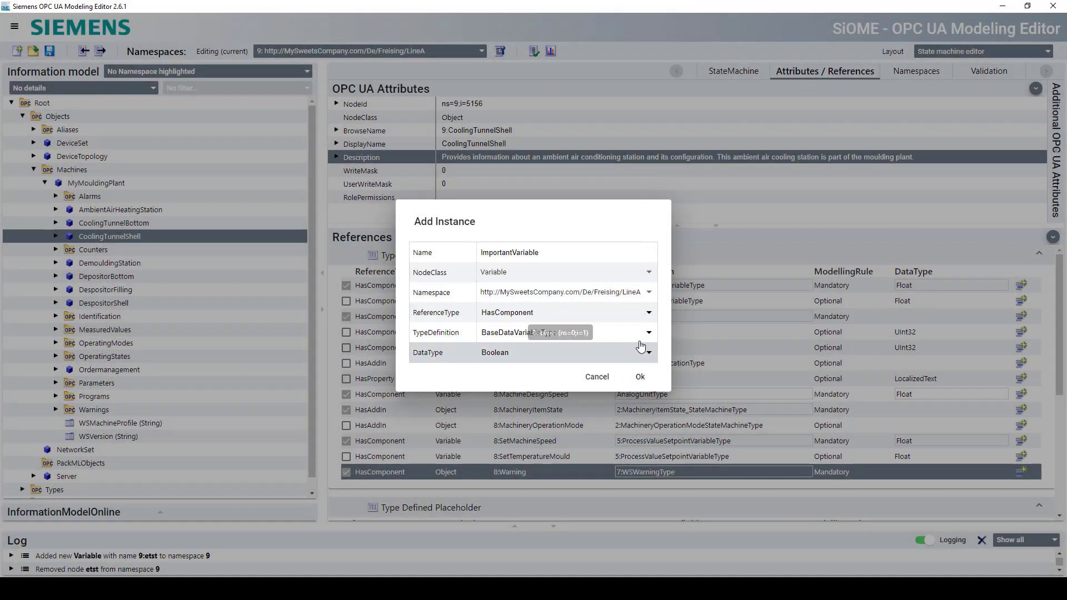
- Set the new variable's type definition to 4:AnalogSignalVariableType and acknowledge the abstract data type warning
left_click(649, 334)
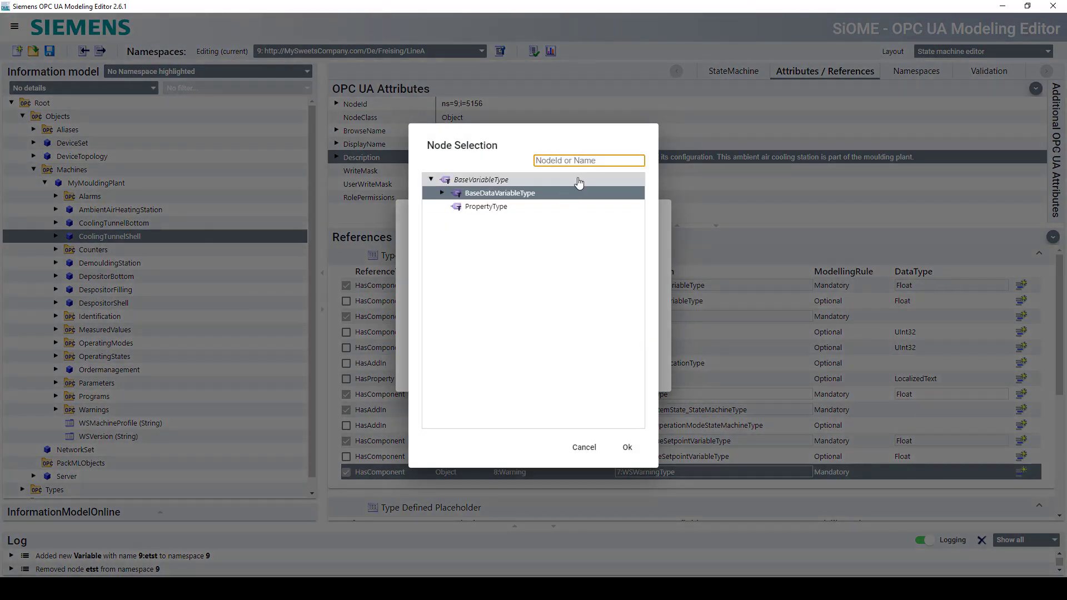
type("an")
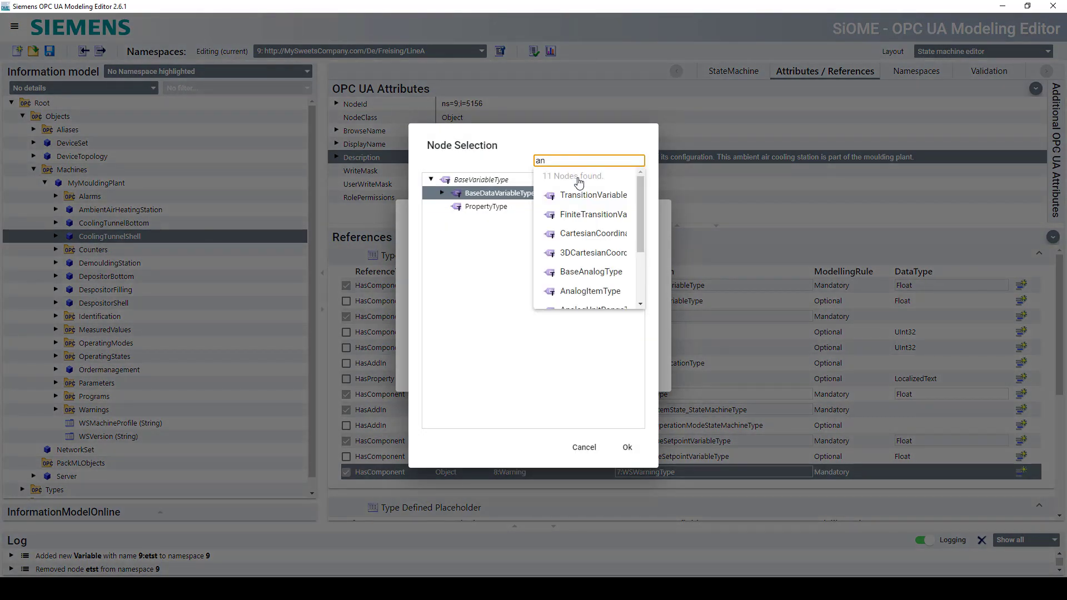
type("alo")
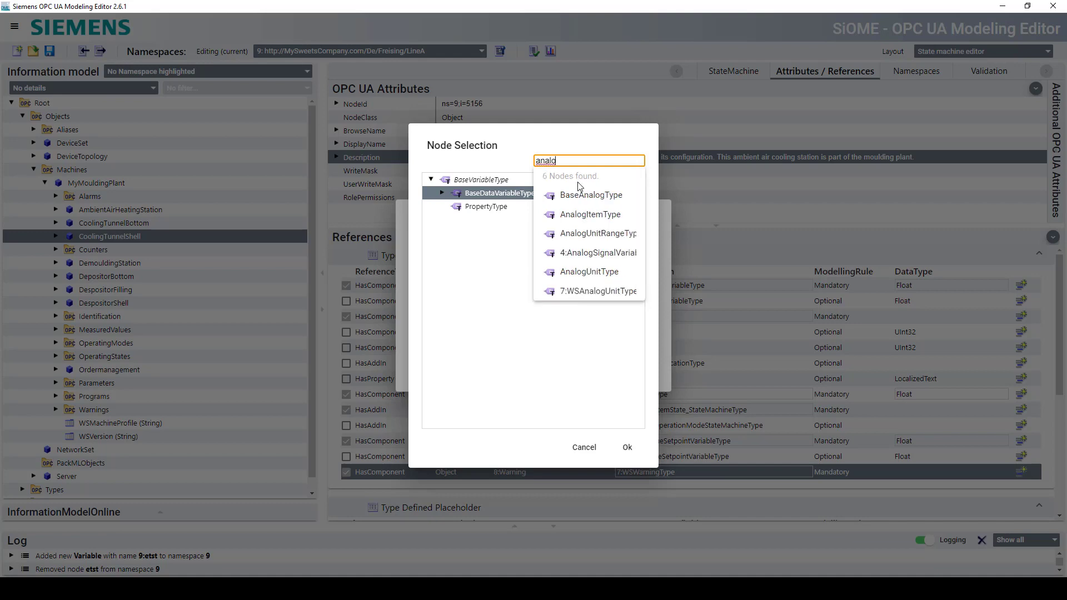
left_click(600, 254)
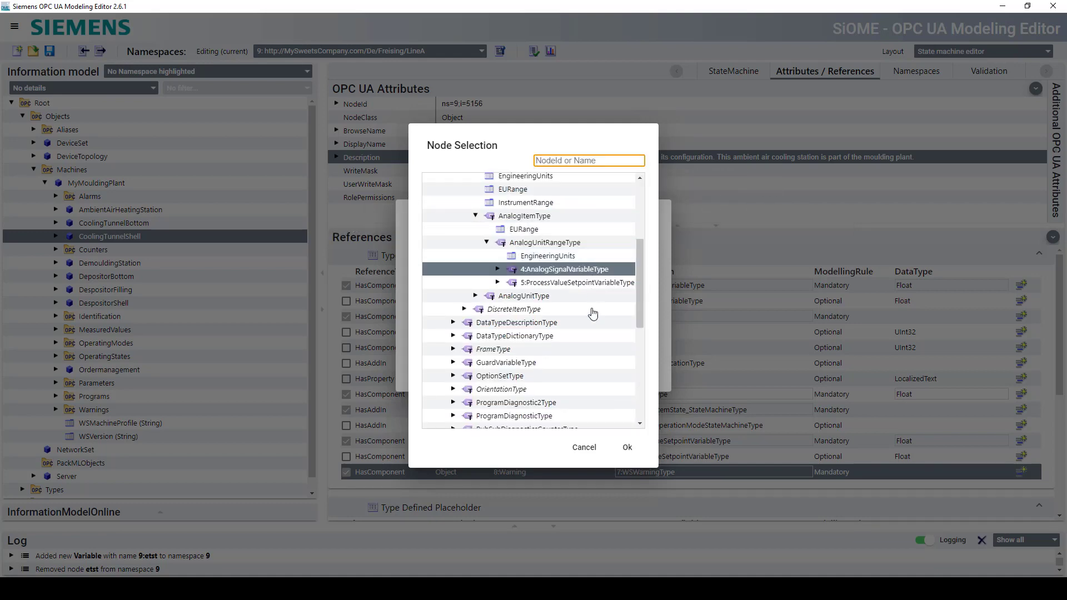
left_click(627, 448)
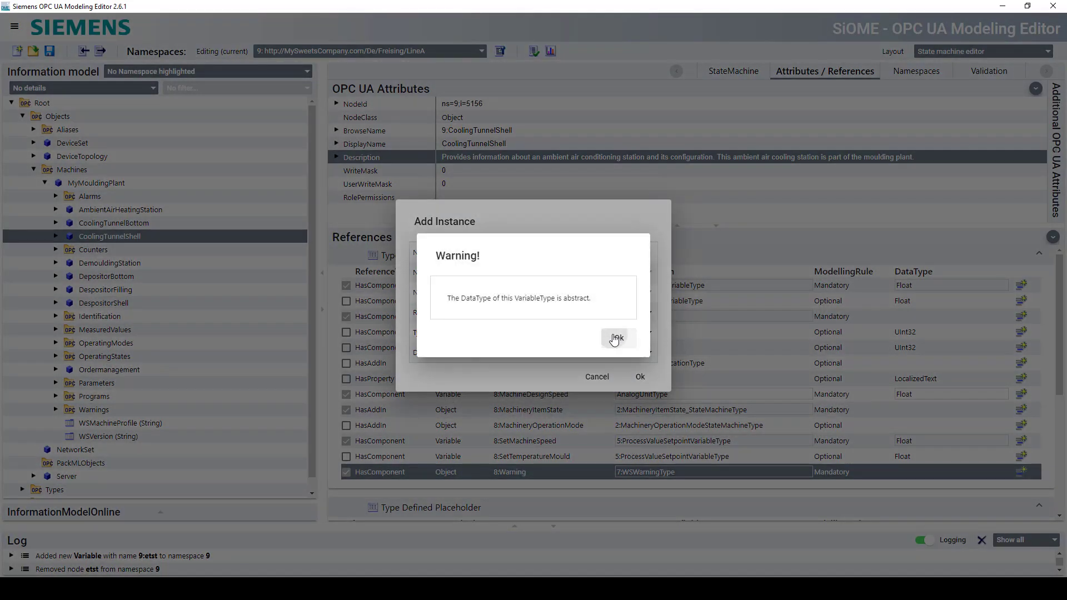
left_click(619, 338)
- Use Float as the variable's data type and create the instance
left_click(648, 352)
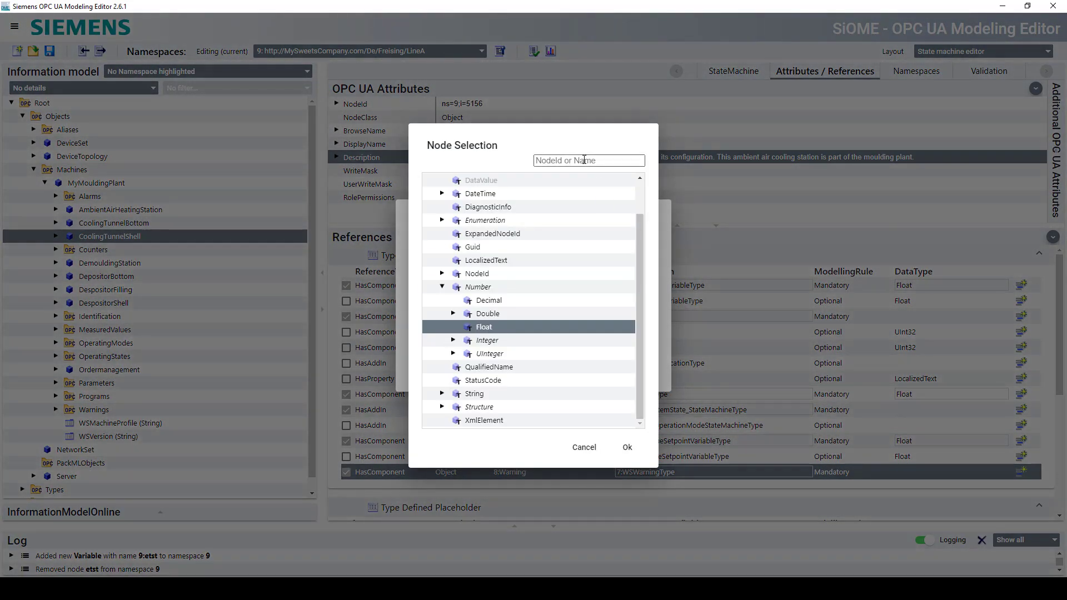
left_click(627, 449)
left_click(640, 377)
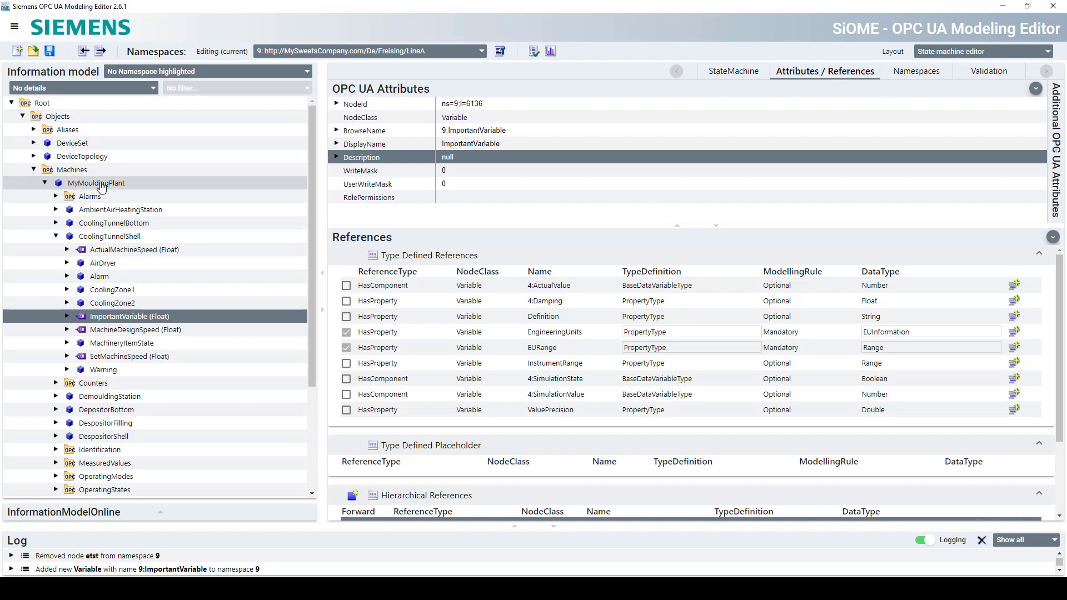
- Begin another instance under CoolingTunnelShell, named SpecialFCMotor, with node class Object and reference type HasComponent
right_click(126, 237)
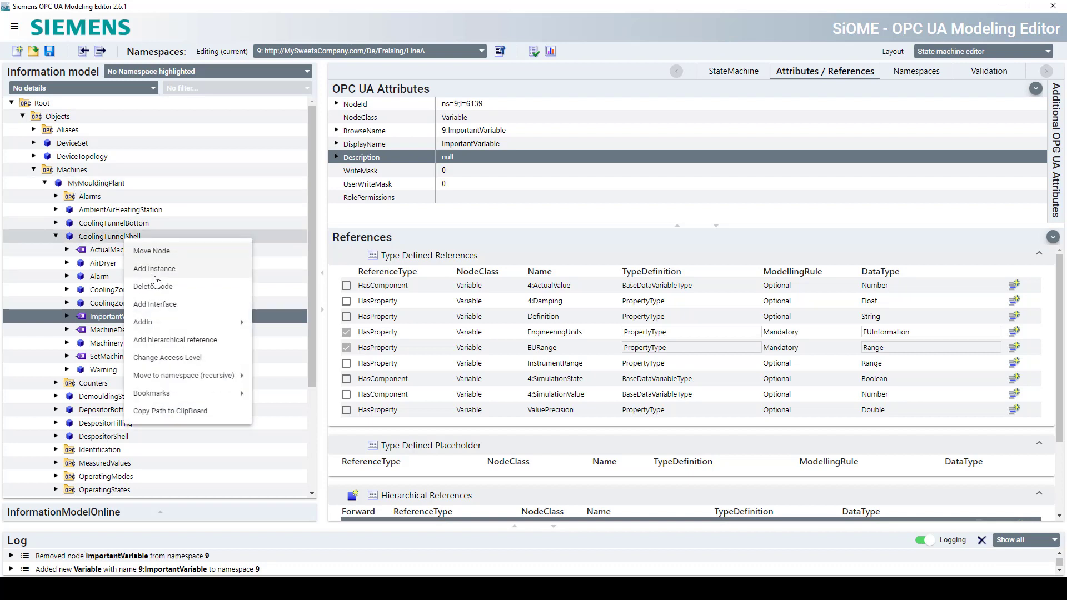
left_click(155, 269)
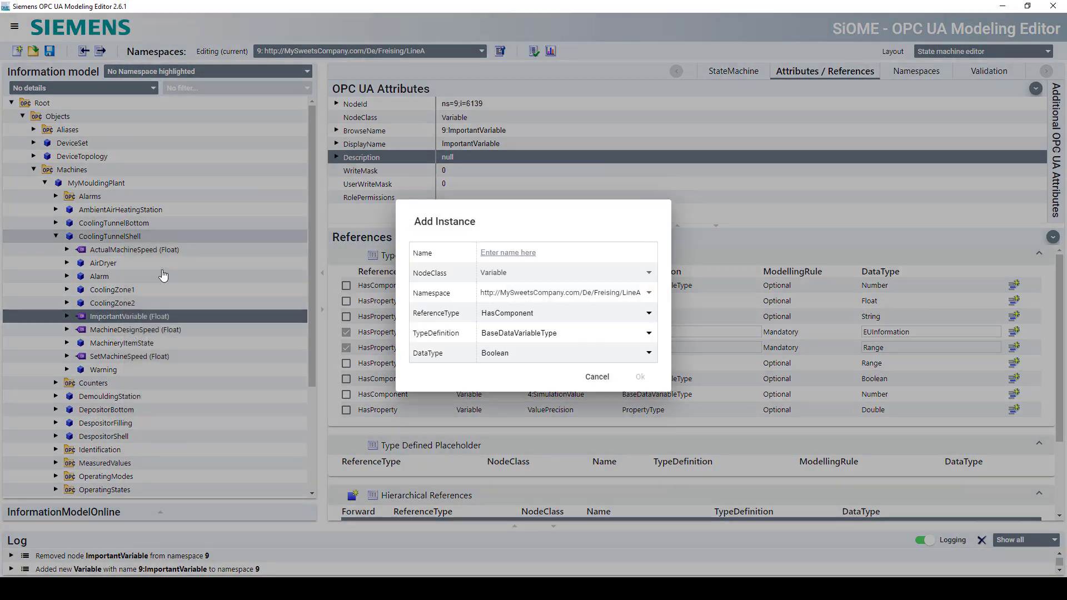
left_click(542, 254)
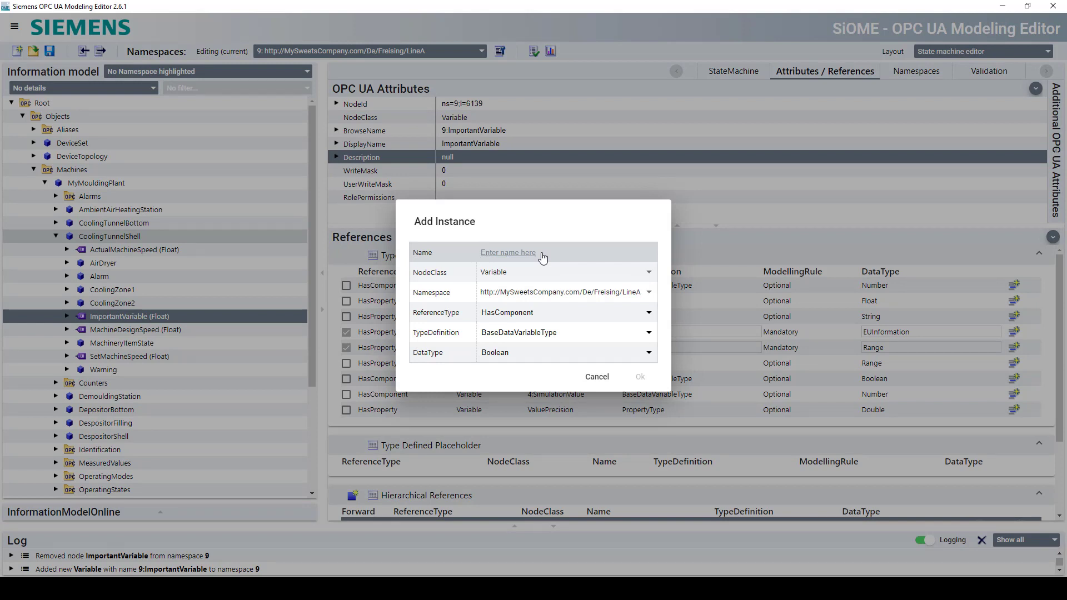
type("SpecialFCMotor")
left_click(652, 277)
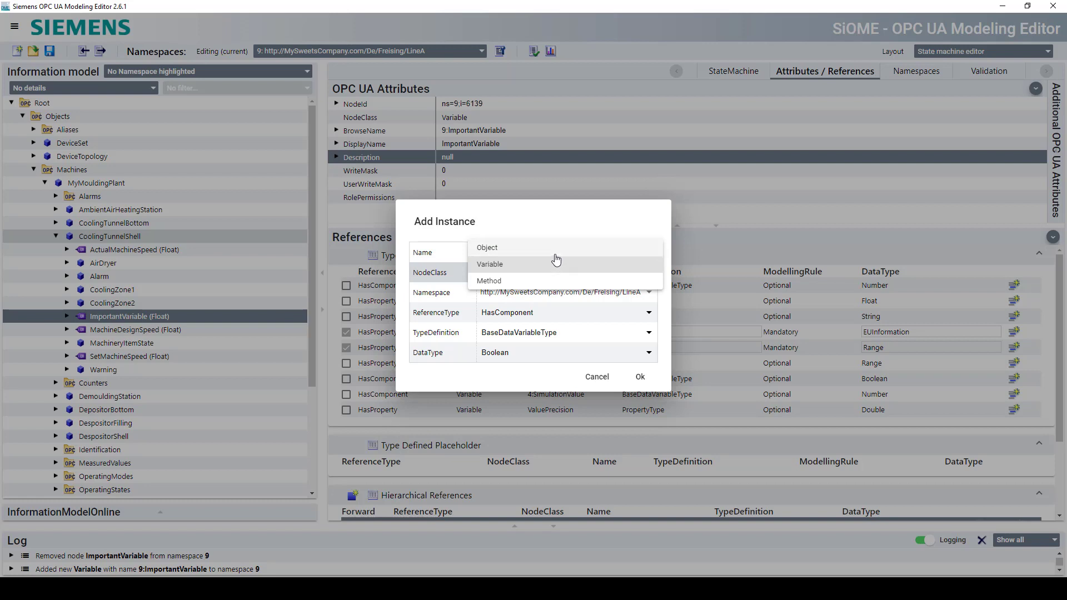
left_click(503, 248)
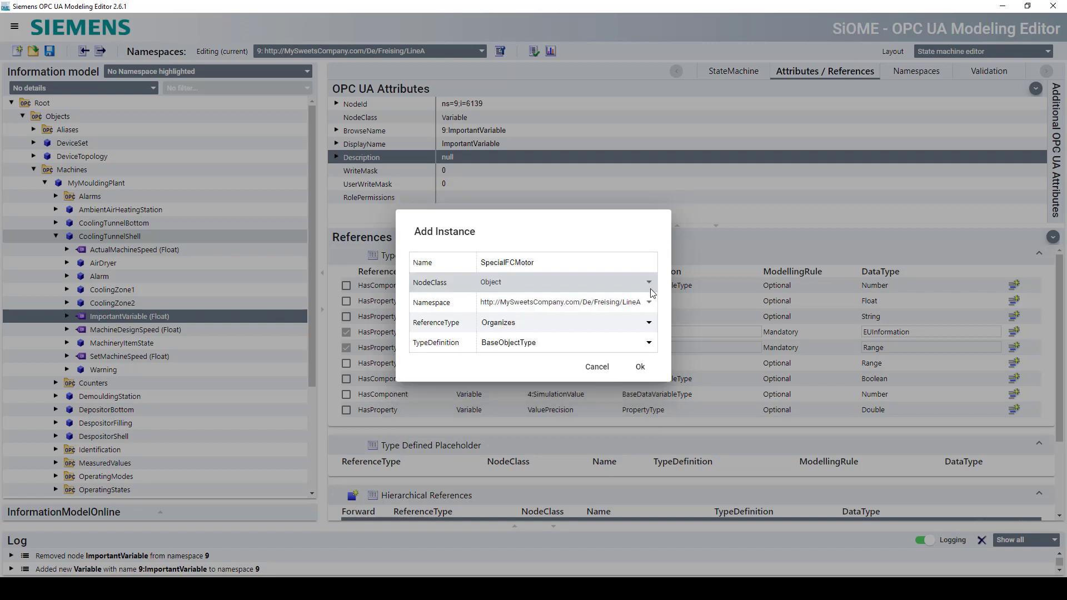
left_click(649, 323)
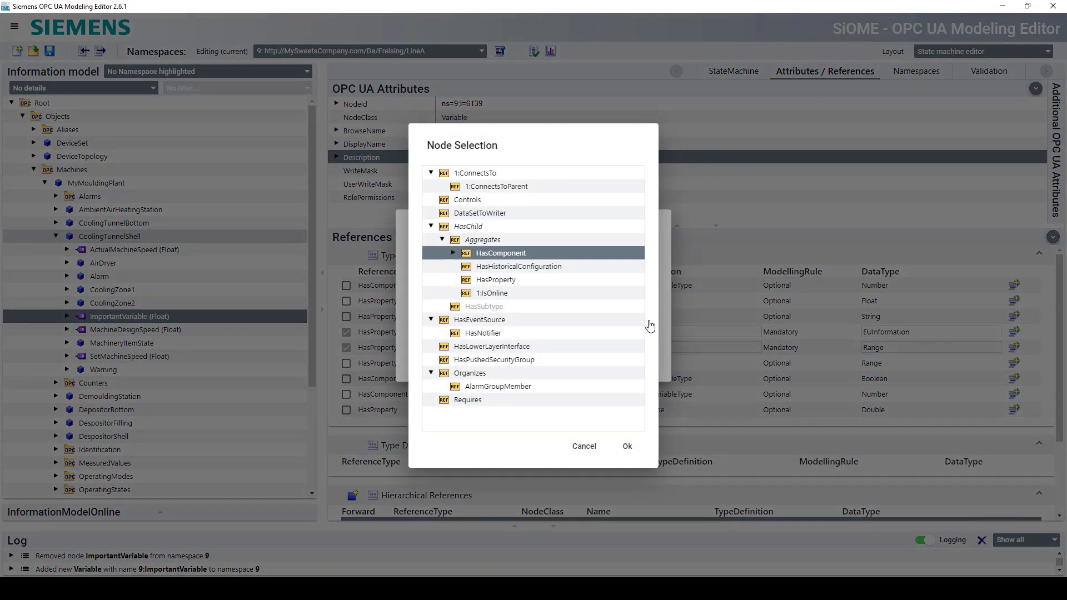
left_click(628, 446)
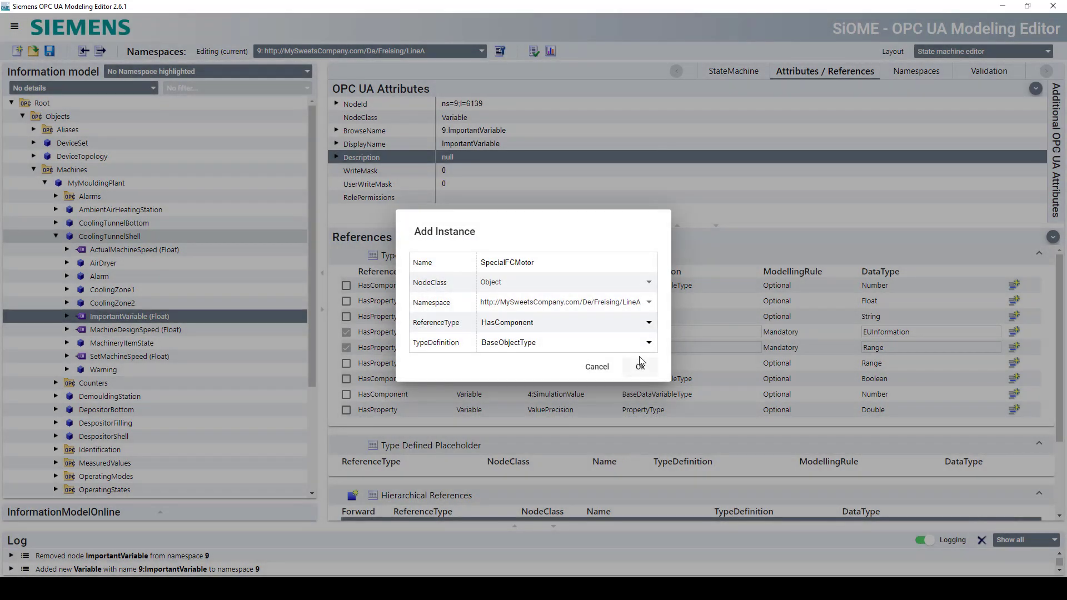
- Set the SpecialFCMotor object's type definition to 8:WSFCMotorType and create the instance
left_click(648, 343)
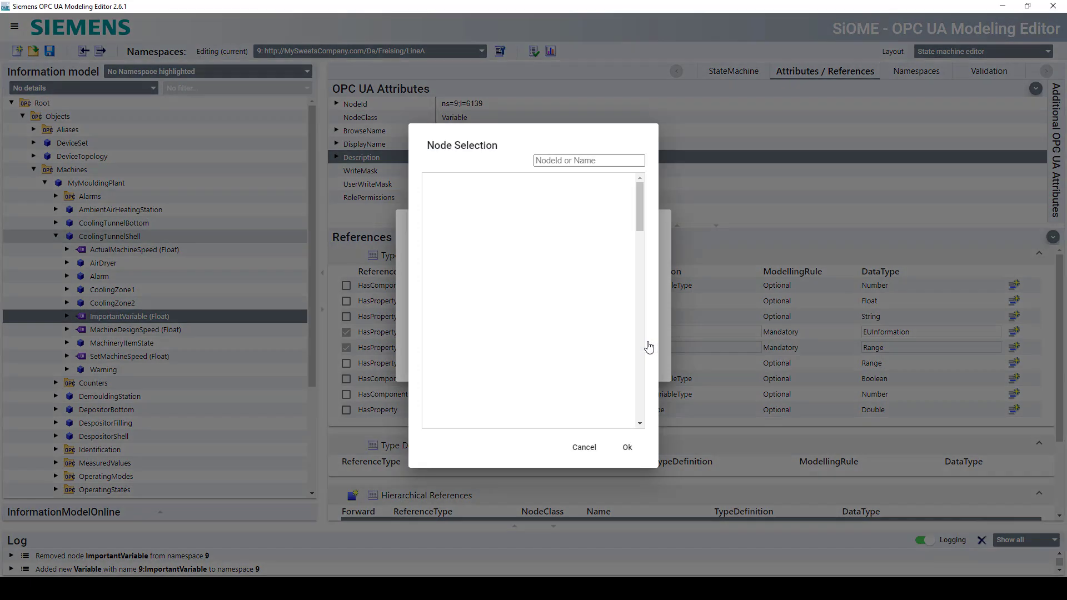
left_click(561, 159)
type("FCM")
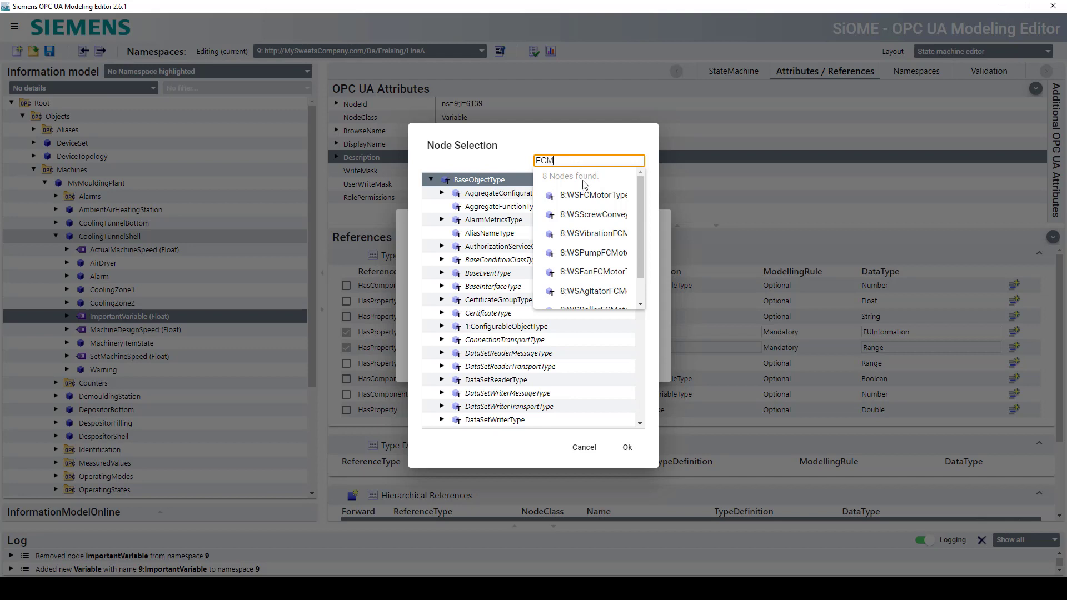
left_click(591, 201)
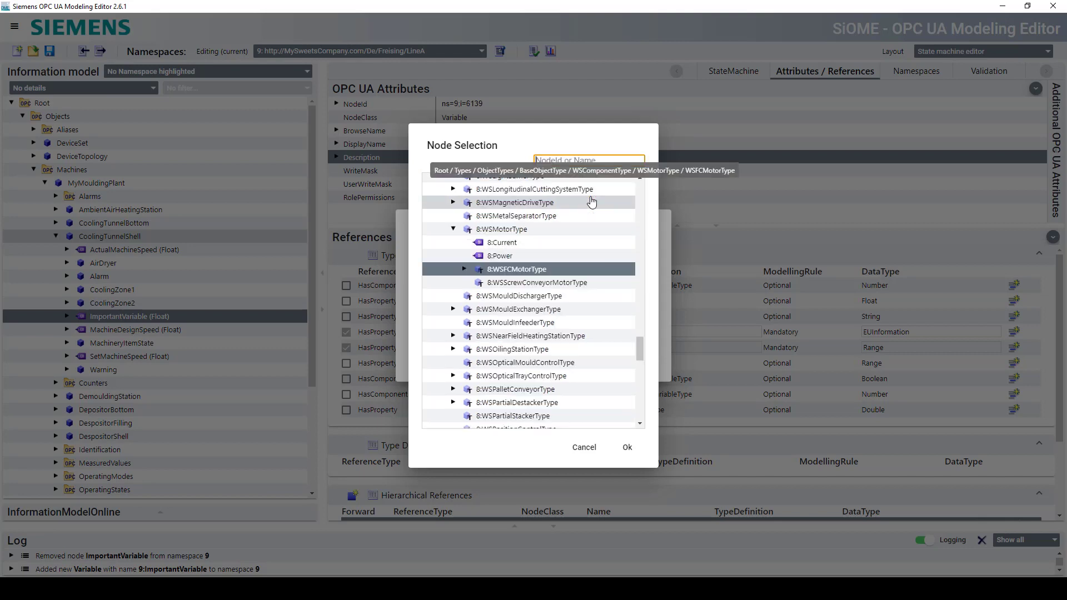
left_click(627, 450)
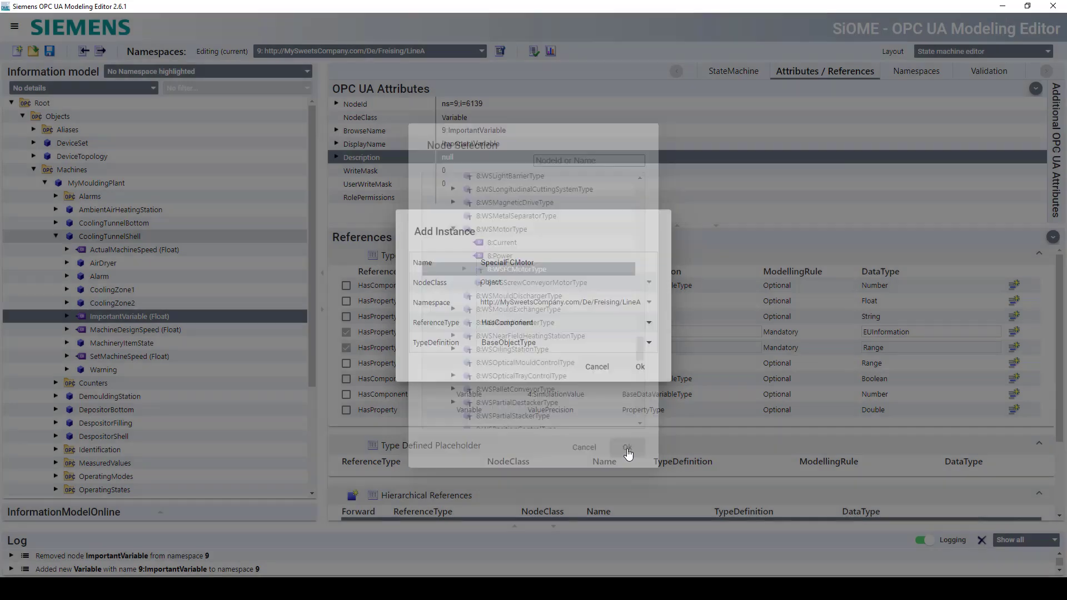
left_click(641, 368)
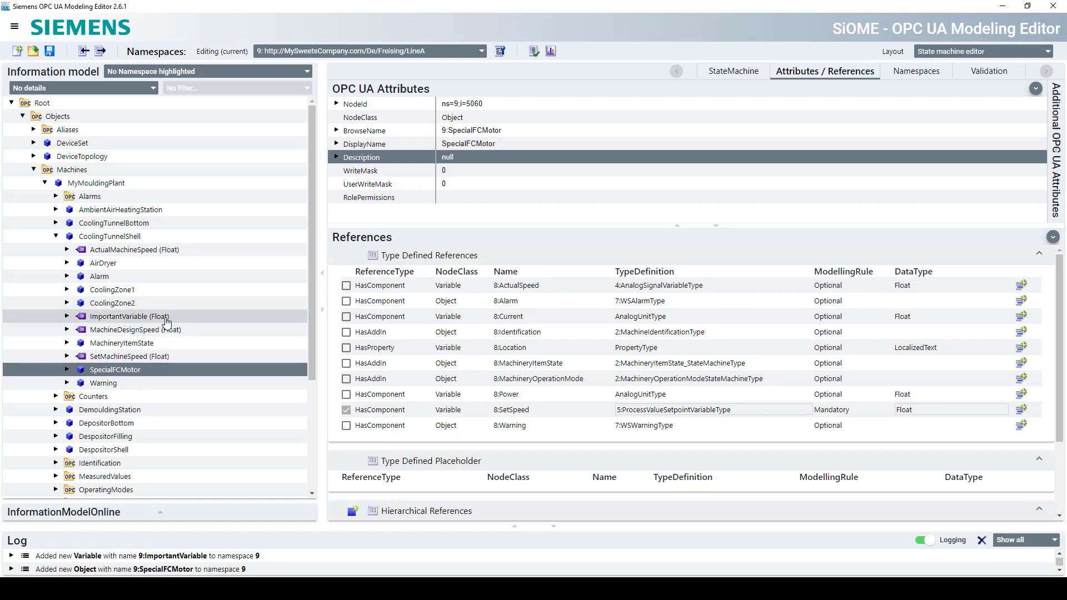
- Jump from CoolingTunnelShell to its type definition, WSAmbientAirConditioningStationType, and examine the type's child nodes and browse name
left_click(189, 239)
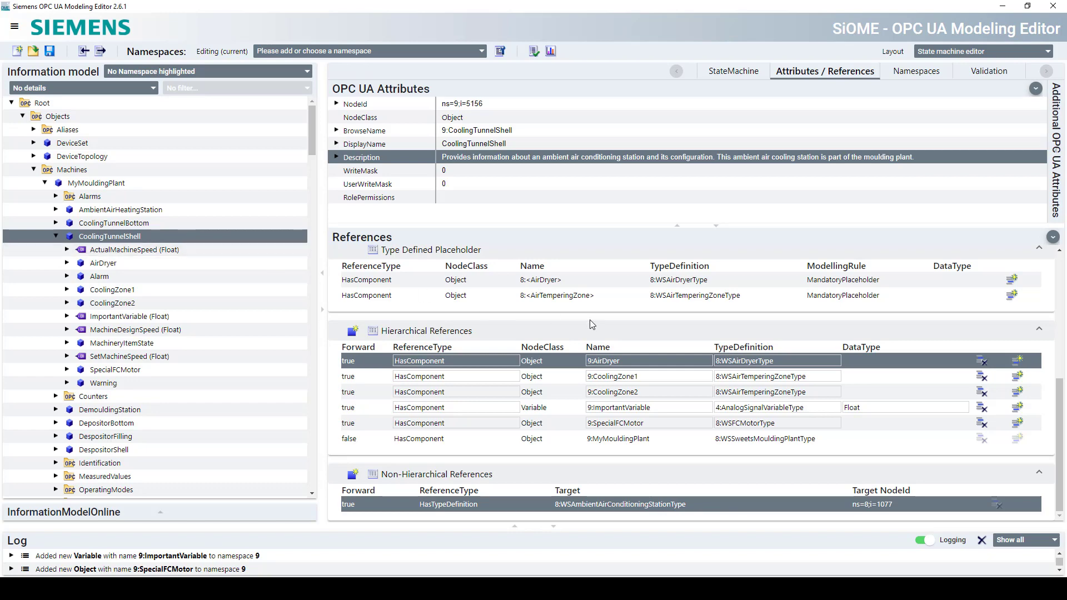
right_click(631, 510)
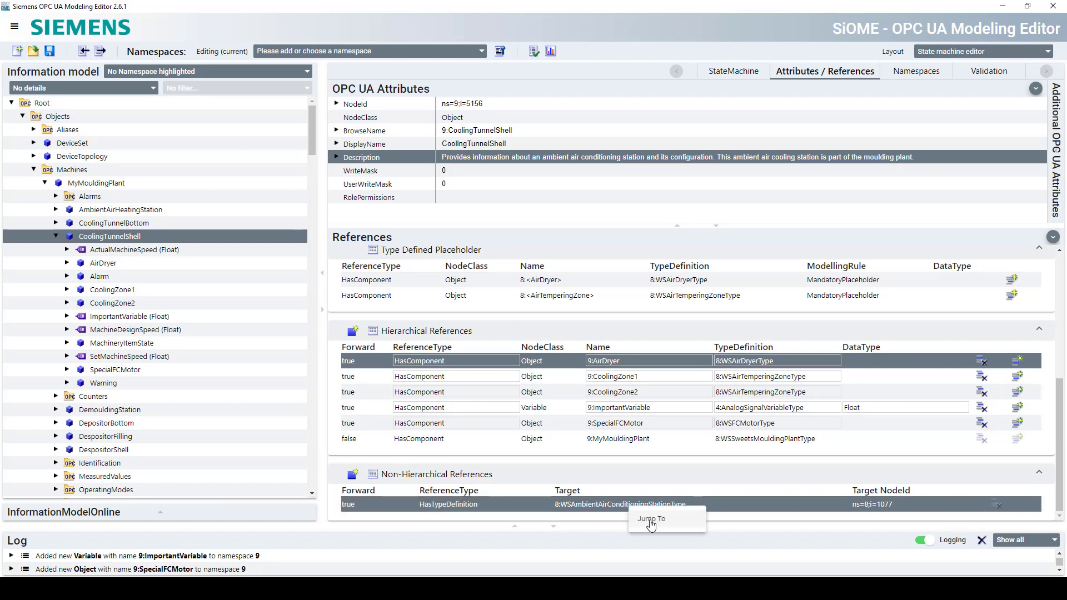
left_click(647, 521)
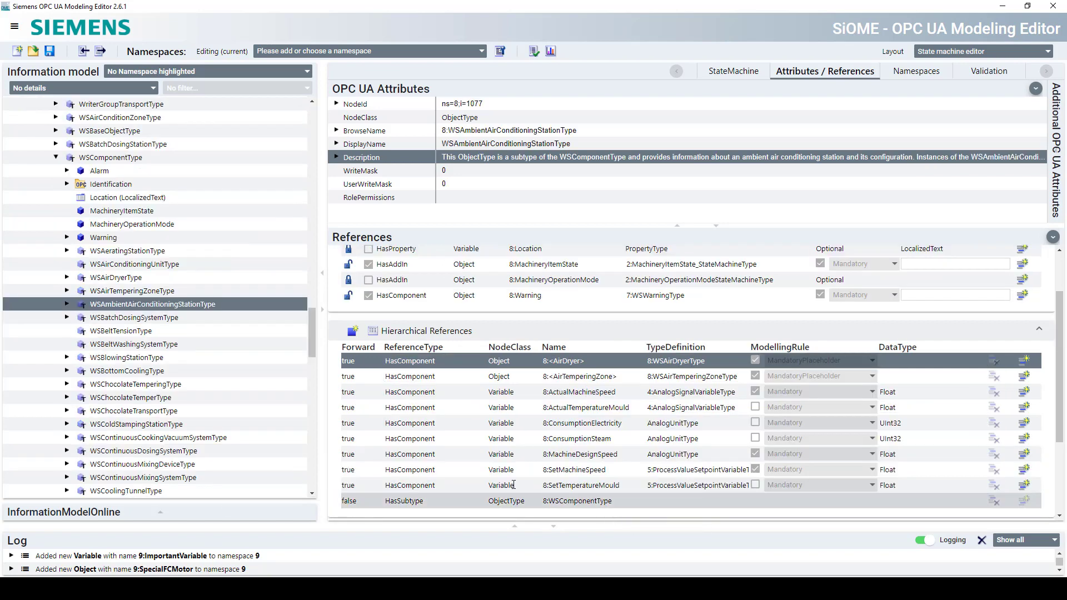
left_click(67, 304)
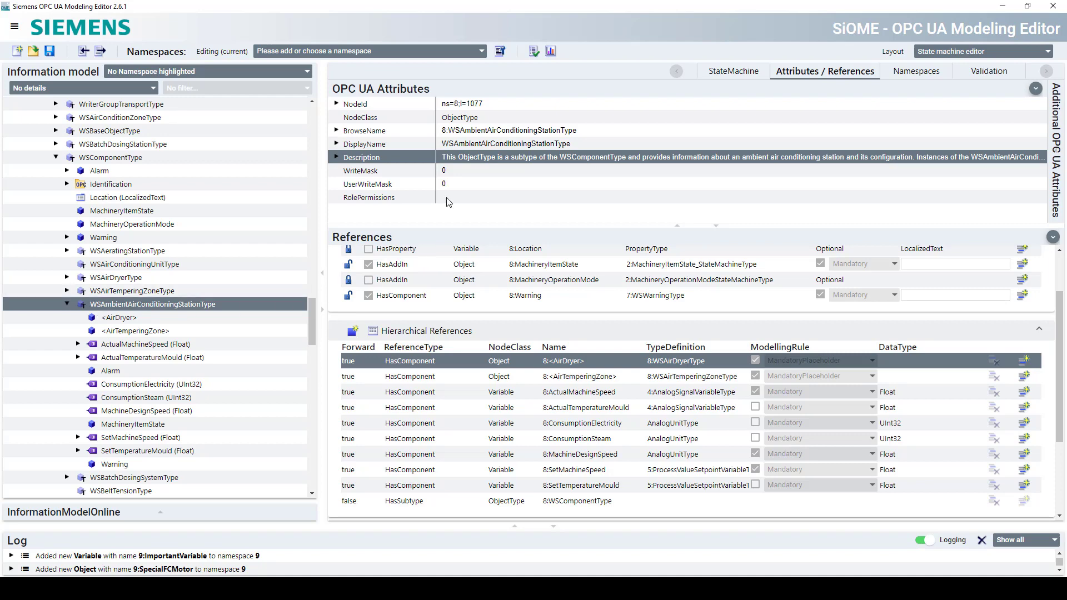
left_click(451, 132)
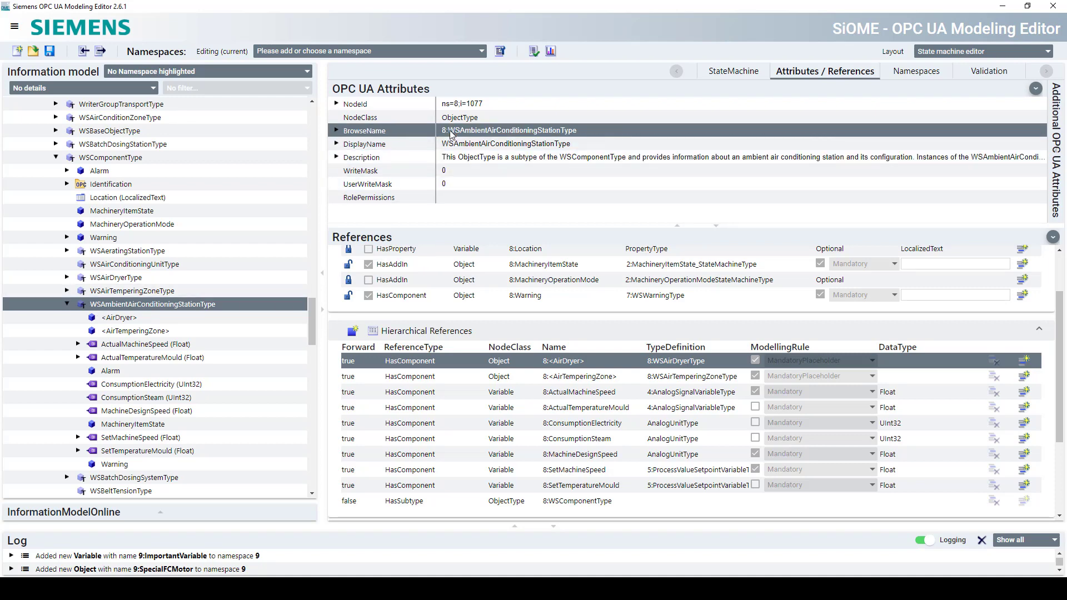
left_click(481, 52)
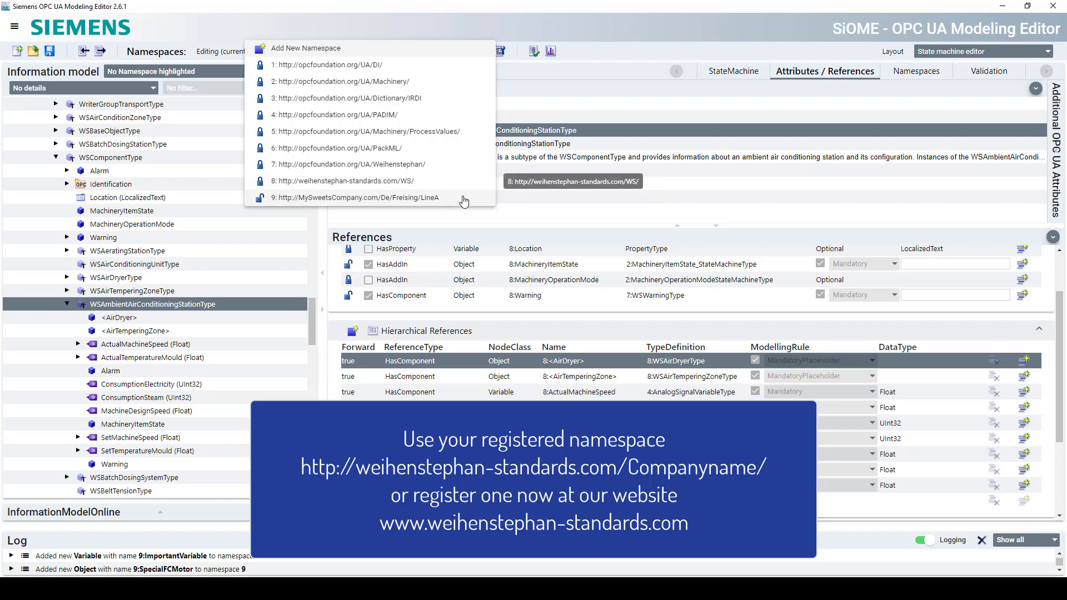
left_click(446, 50)
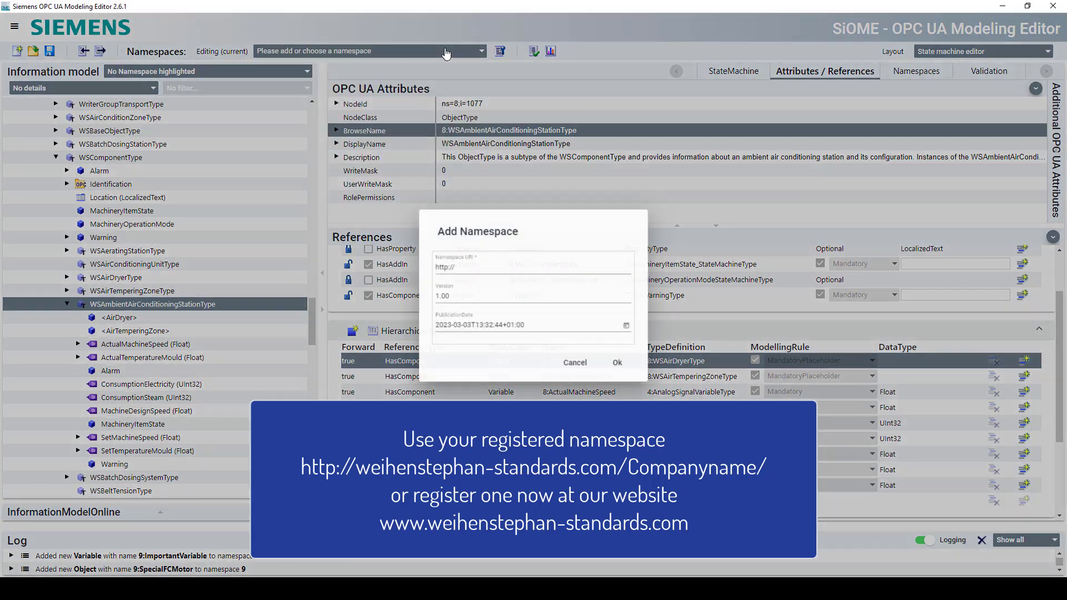
type("we")
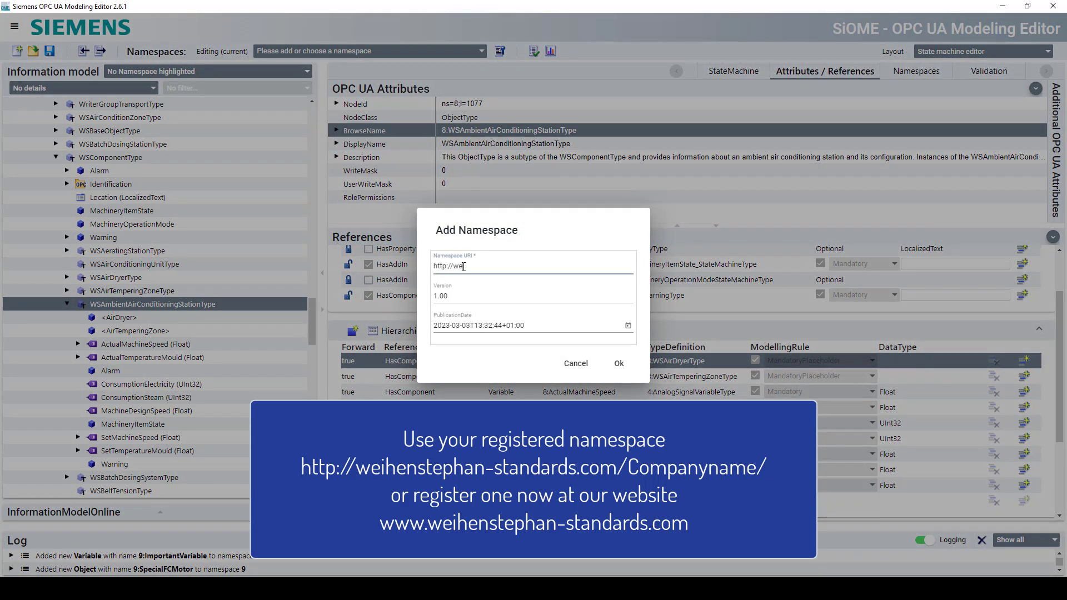
type("ihenstephan")
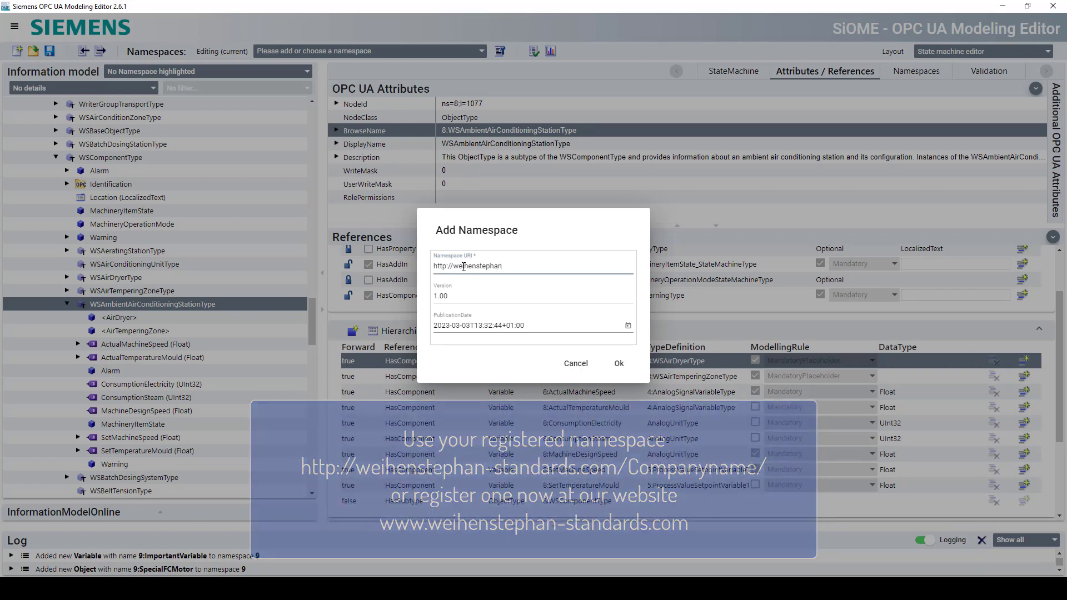
type("-standa")
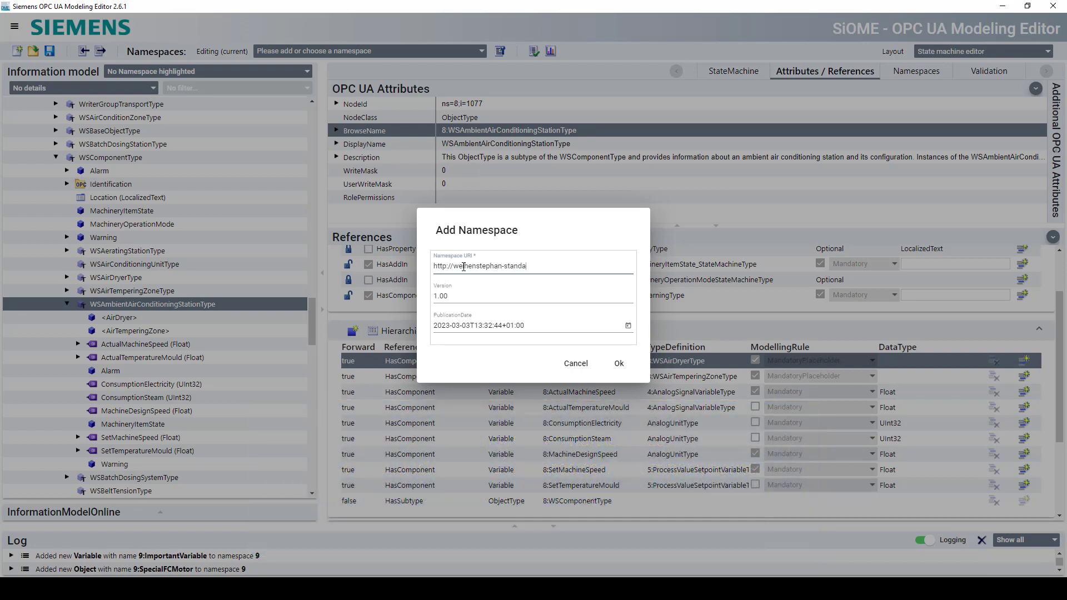
type("sds.com")
type("/MySweetsCompany/")
left_click(618, 367)
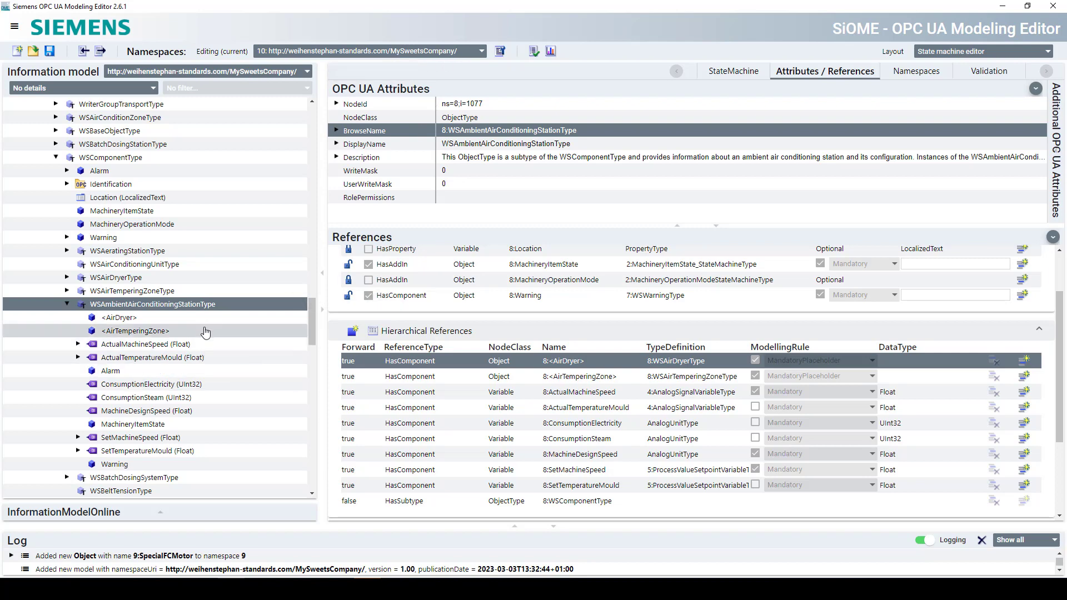
- Add a new ObjectType named MSCAmbientAirConditioningStationType as a HasSubtype of WSAmbientAirConditioningStationType in the MySweetsCompany namespace
scroll(172, 311, "down", 2)
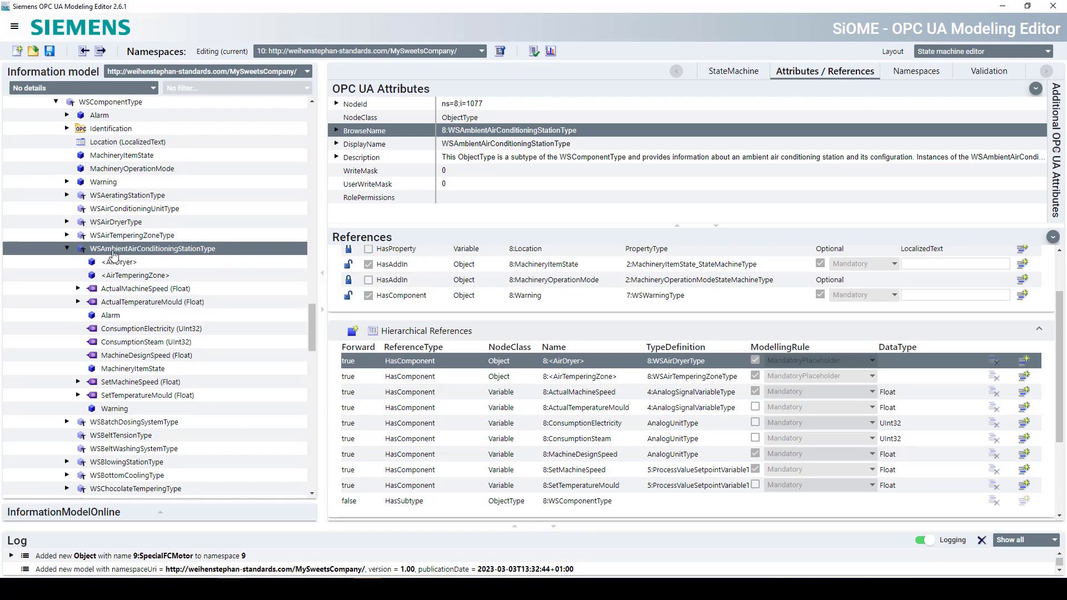
right_click(113, 253)
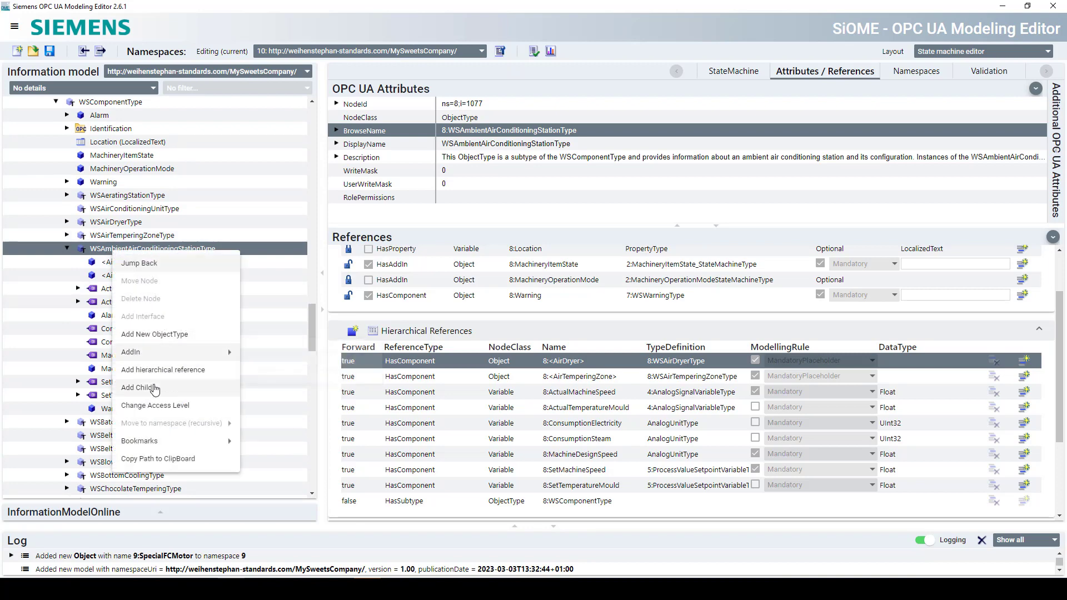
left_click(161, 336)
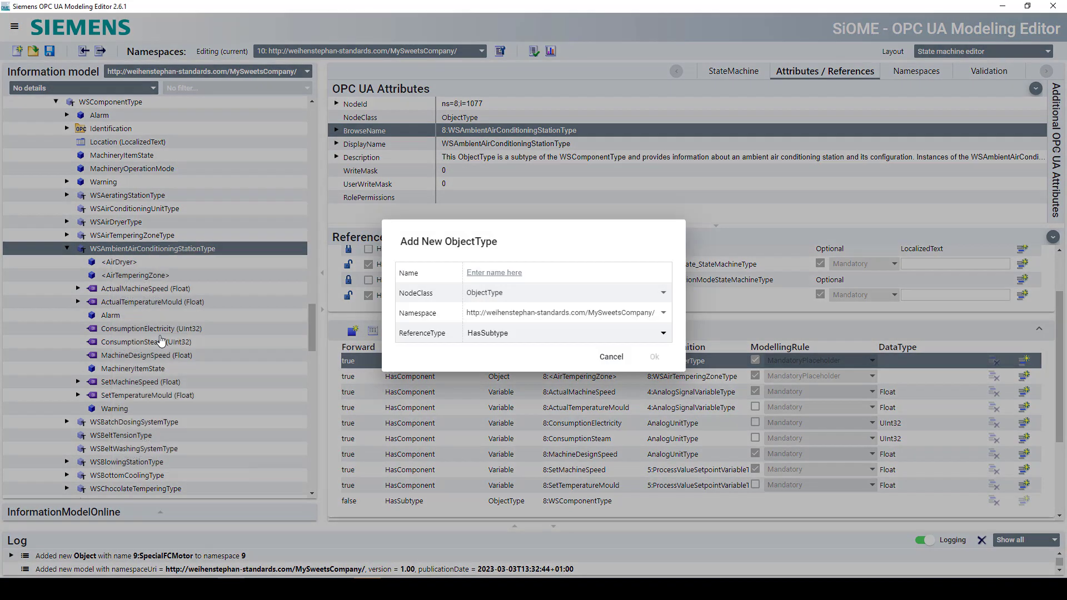
left_click(473, 278)
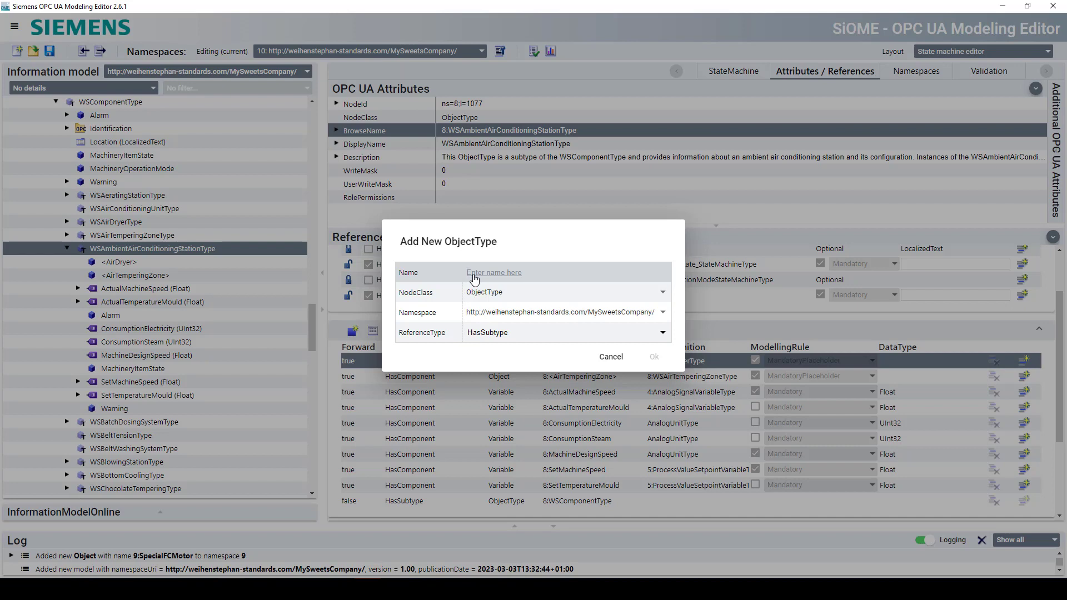
type("MSC")
type("mbeint")
key("BackSpace")
key("BackSpace")
type("ientAirConditioningStationType")
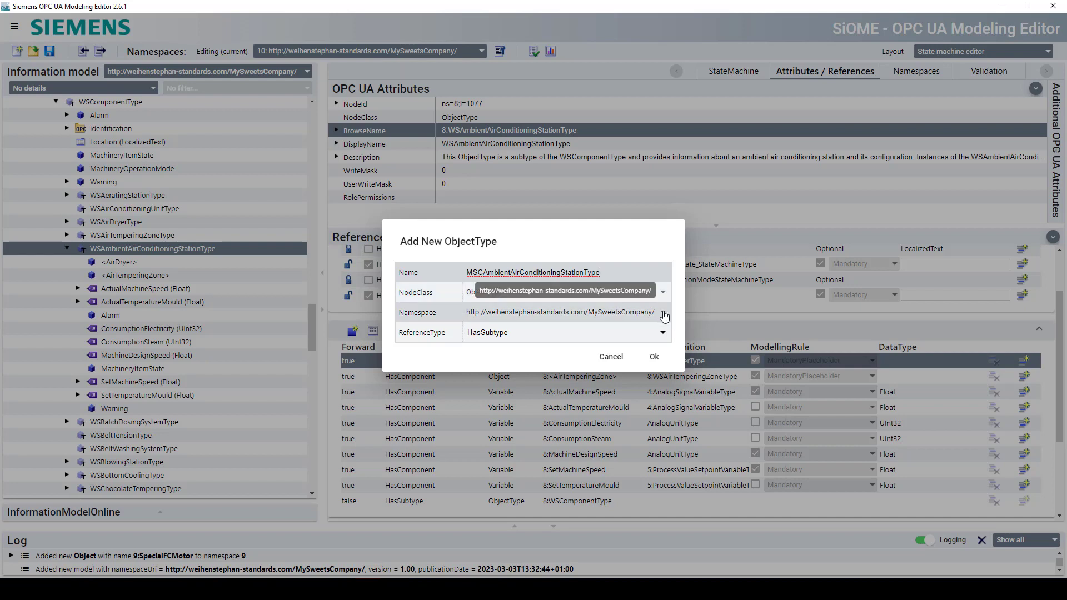
left_click(655, 358)
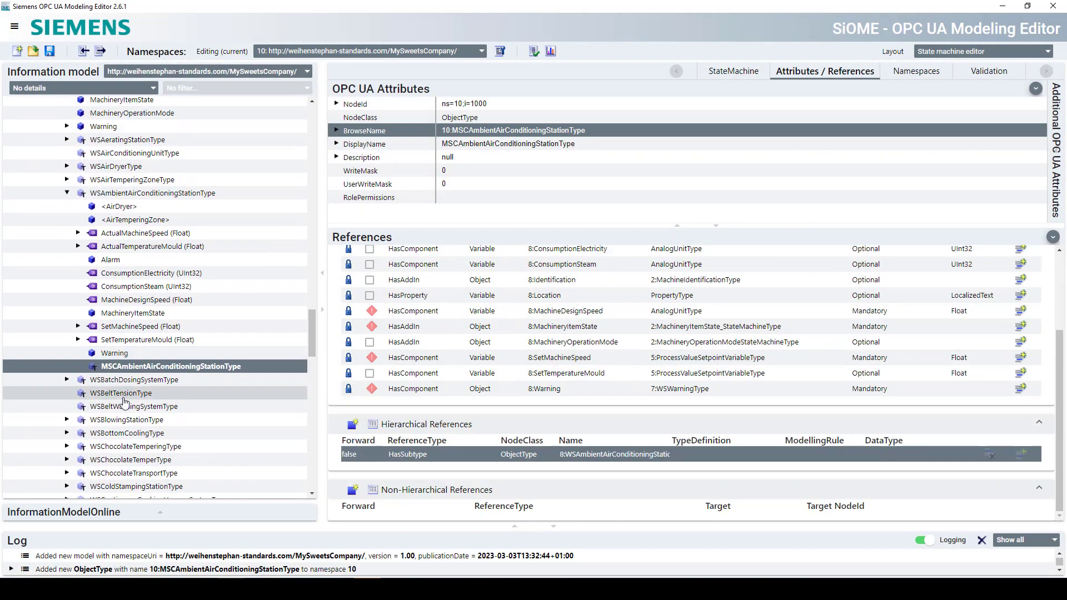
- Repair all missing mandatory derived members of MSCAmbientAirConditioningStationType, including the AirDryer and AirTemperingZone placeholders, and expand the type in the tree
left_click(371, 357)
left_click(367, 279)
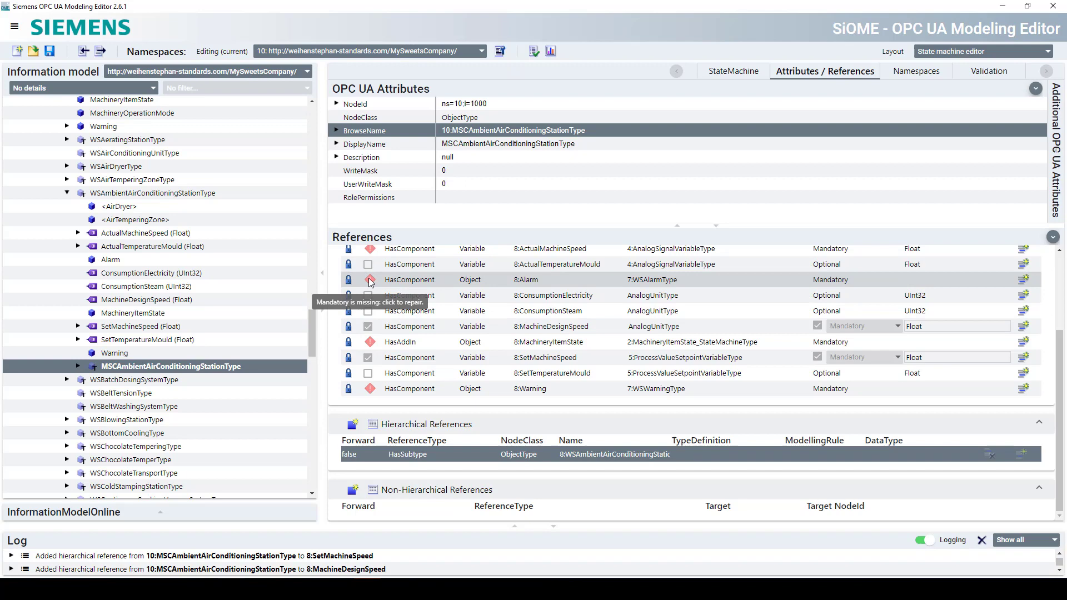
left_click(369, 248)
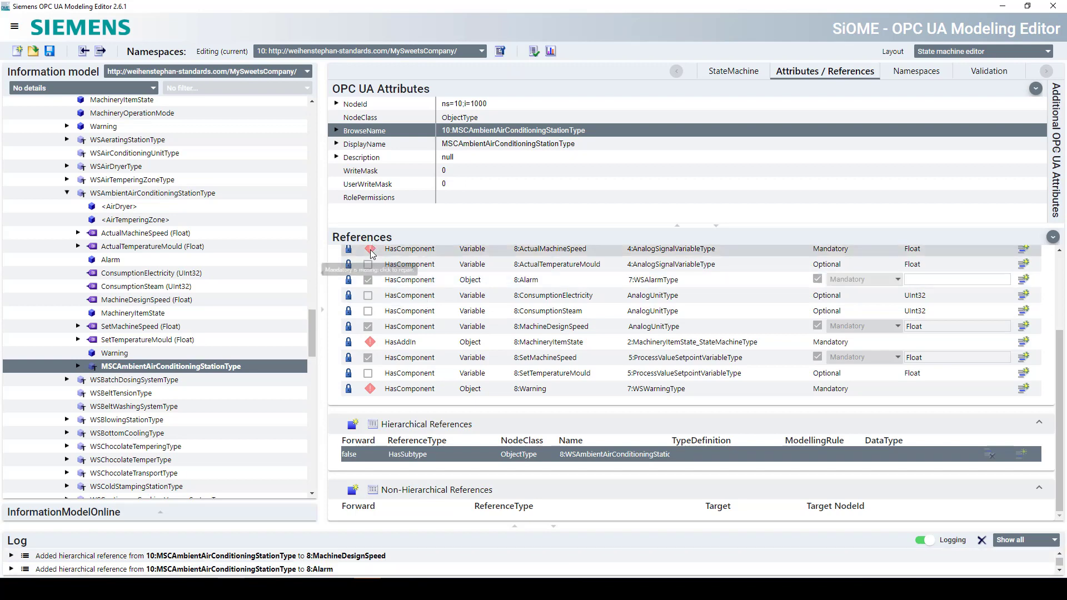
left_click(370, 341)
left_click(370, 389)
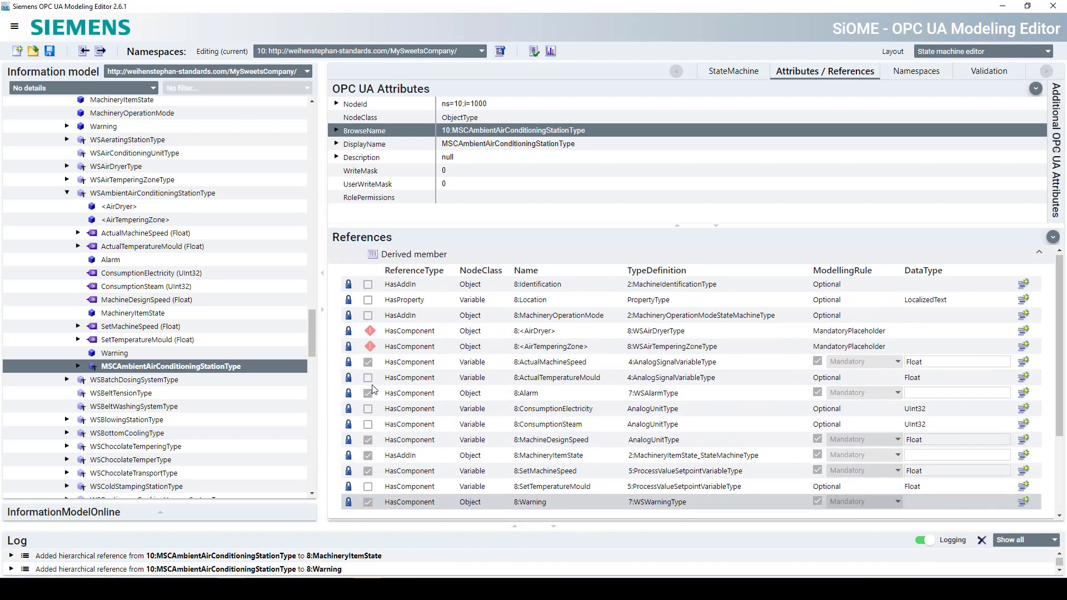
left_click(372, 334)
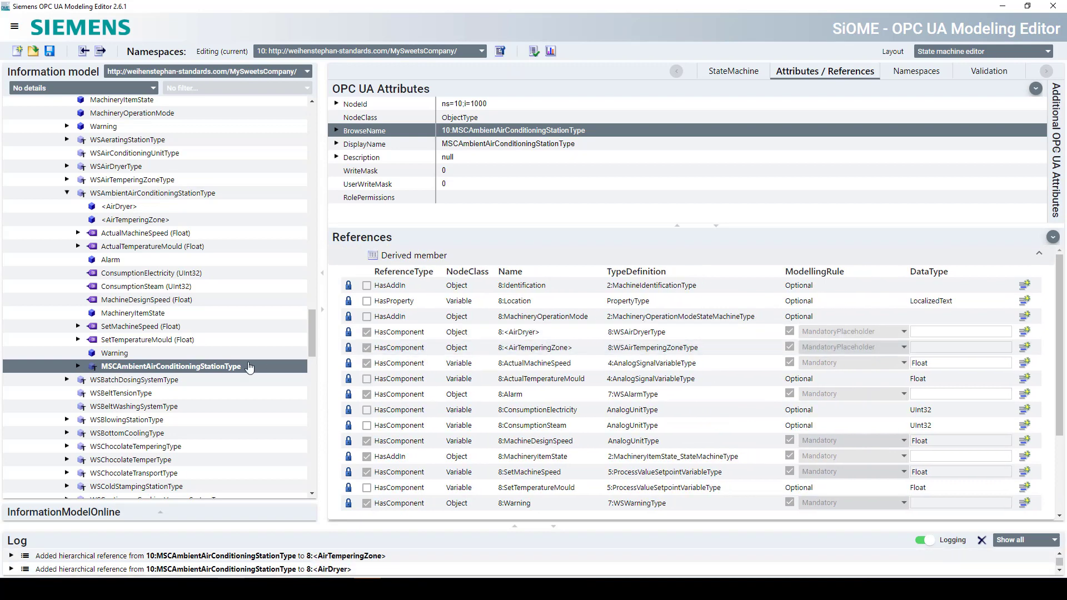
left_click(78, 367)
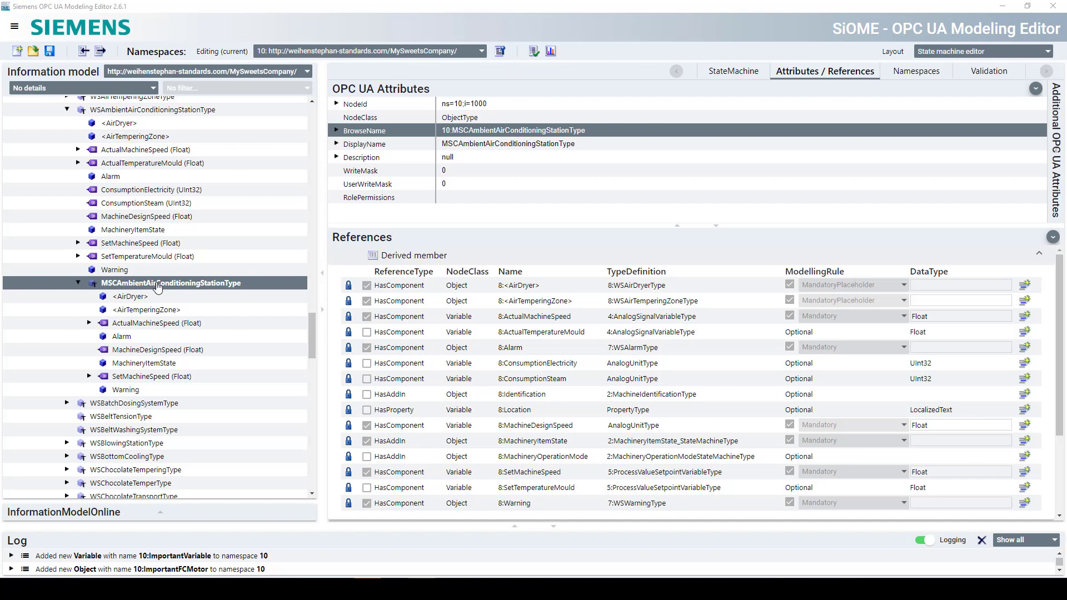
- Begin a child node under MSCAmbientAirConditioningStationType, named ImportantVariable, with node class Variable and reference type HasComponent
right_click(158, 286)
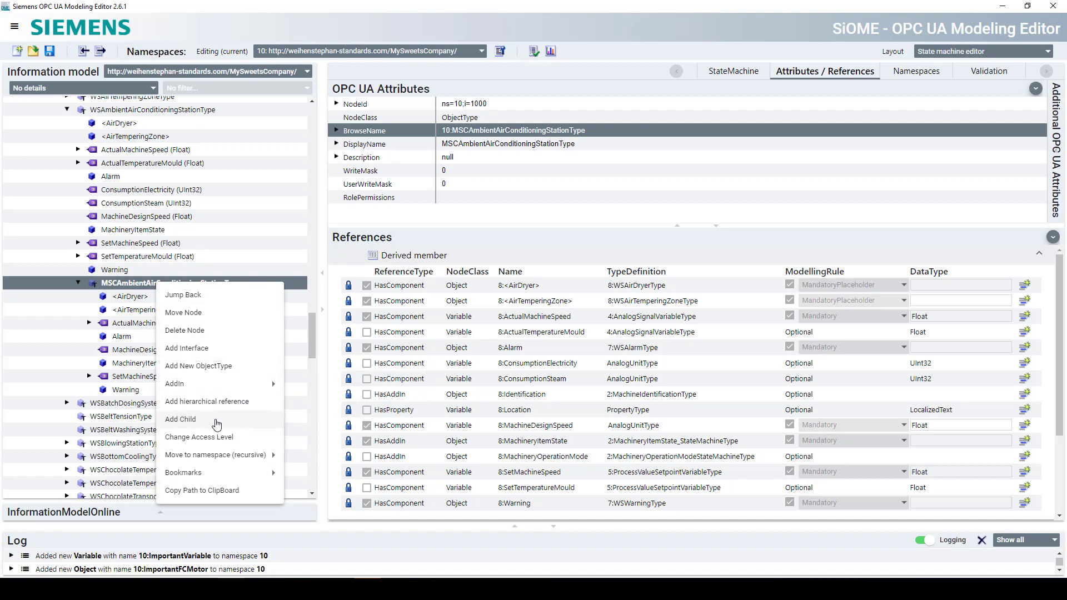
left_click(215, 420)
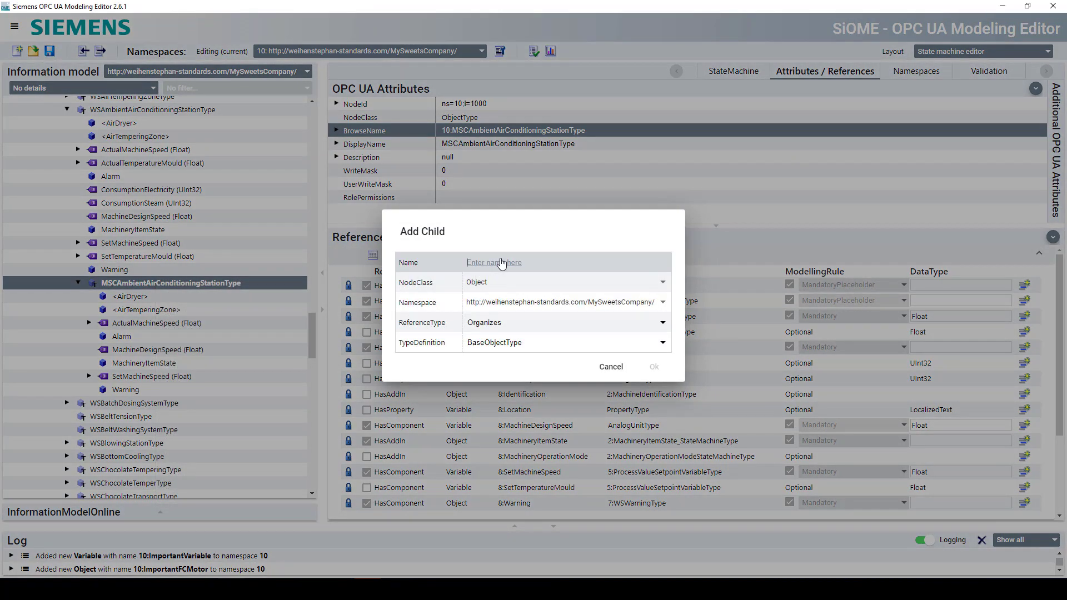
type("ImportantVariable")
left_click(662, 282)
left_click(517, 301)
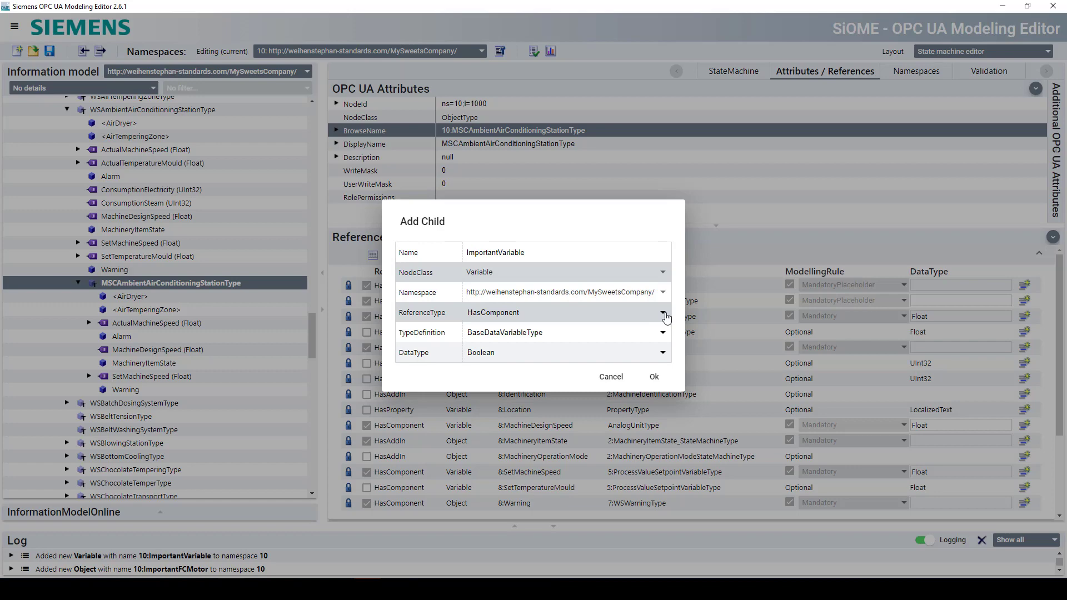
- Set ImportantVariable's type definition to 4:AnalogSignalVariableType and its data type to Float, and create the child
left_click(663, 333)
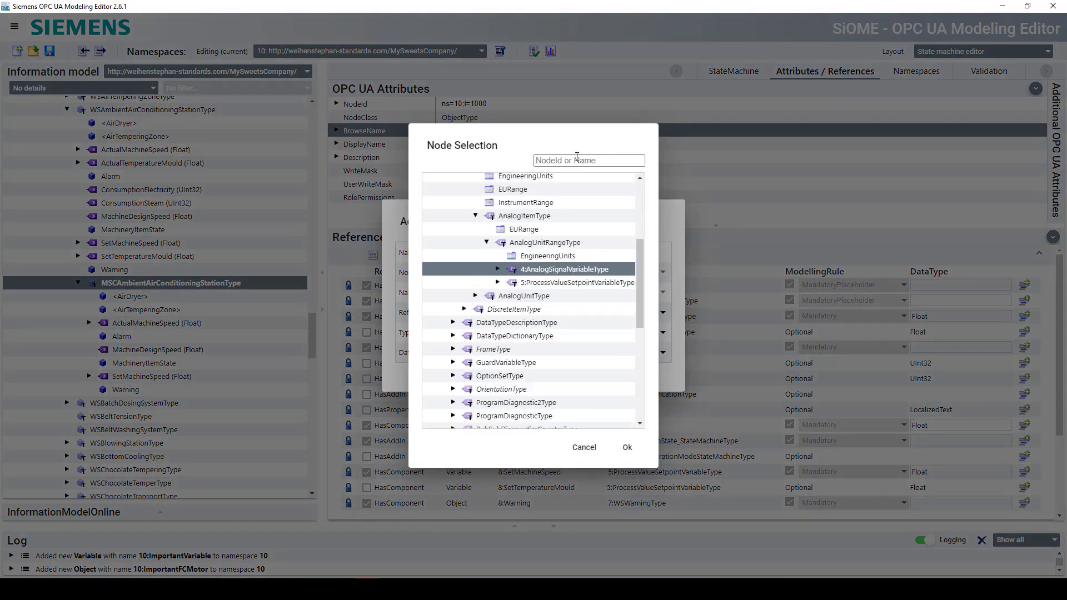
left_click(633, 453)
left_click(618, 340)
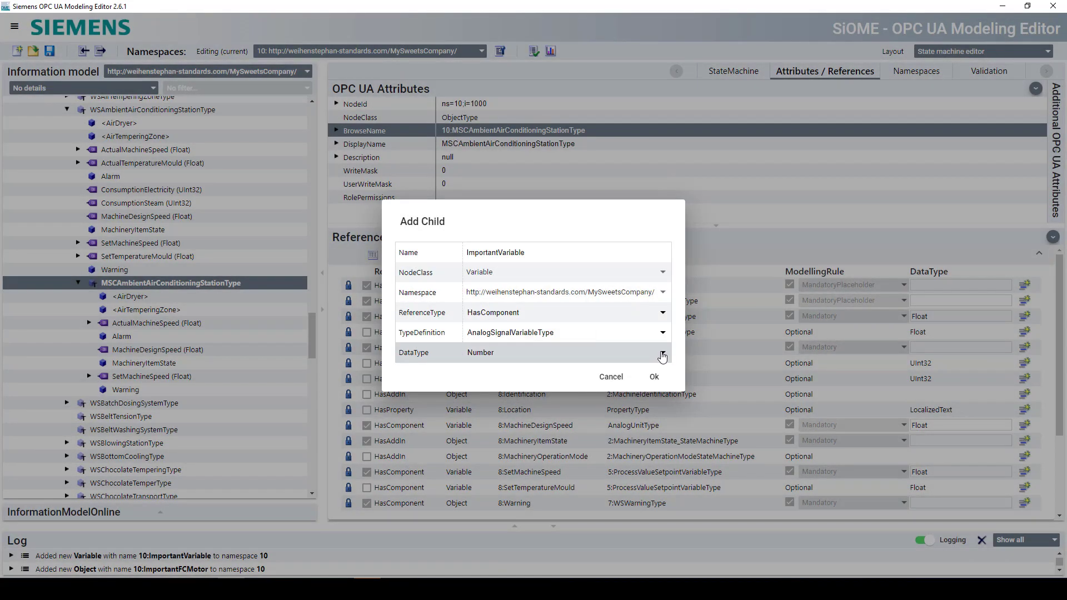
left_click(662, 354)
left_click(627, 447)
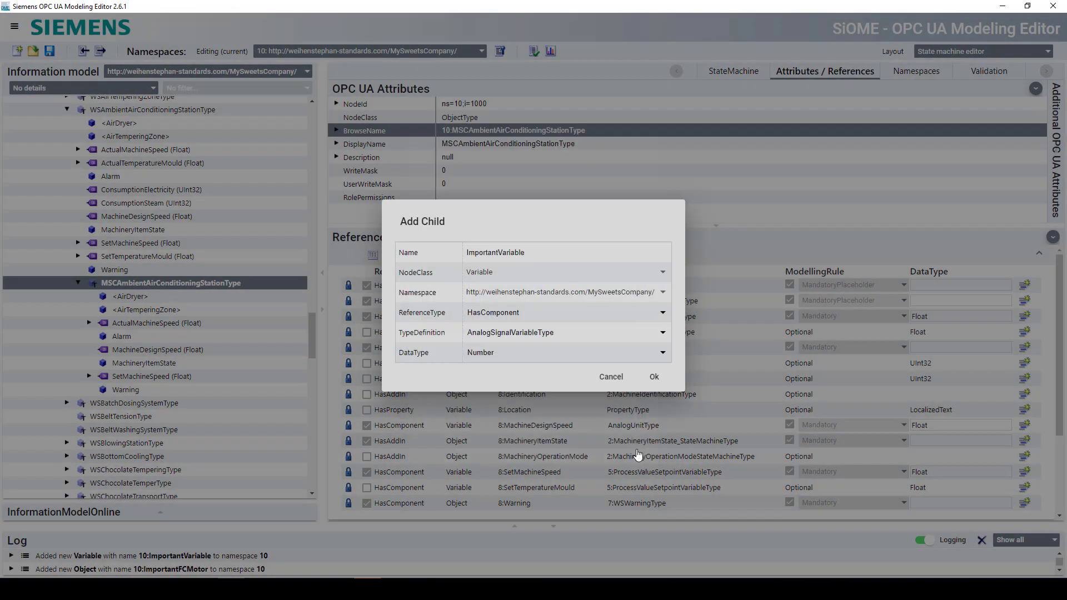
left_click(654, 376)
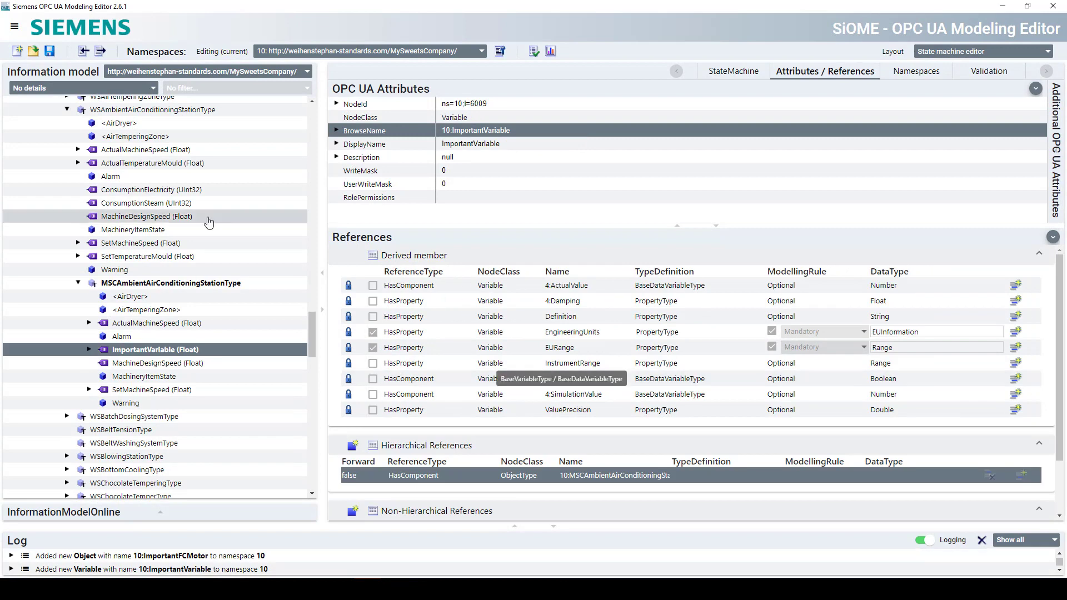
- Begin another child under MSCAmbientAirConditioningStationType, named ImportantFCMotor, with node class Object and reference type HasComponent
right_click(175, 282)
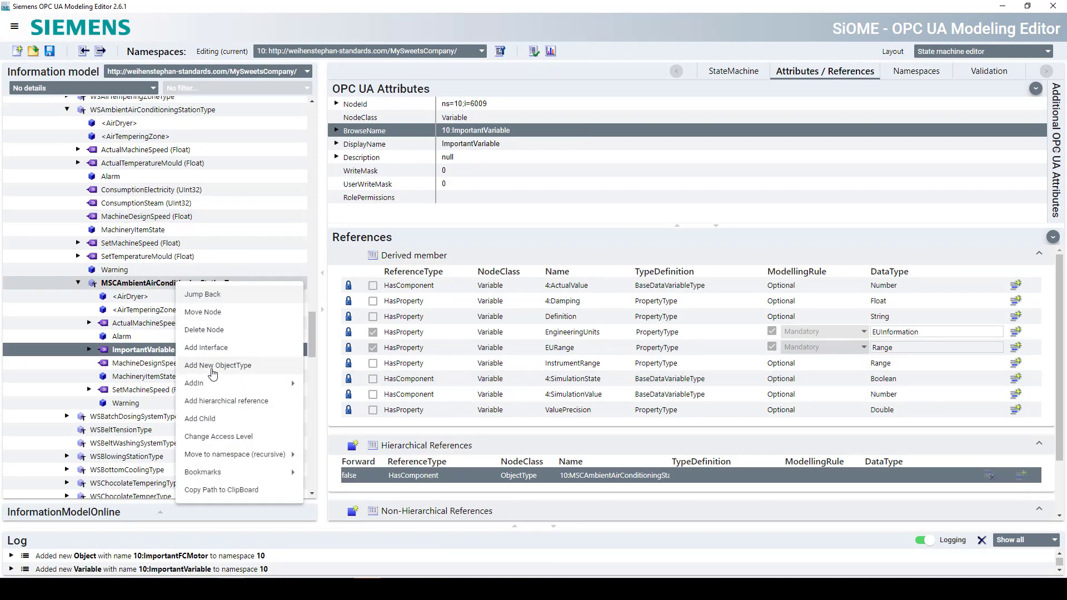
left_click(229, 420)
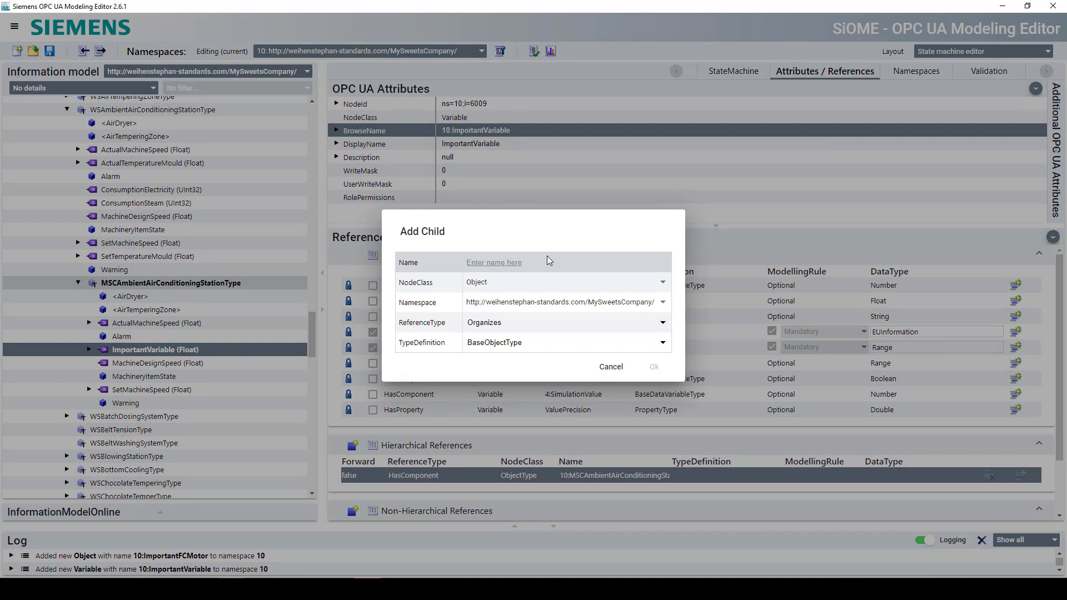
type("ImportantFCM")
key("BackSpace")
key("BackSpace")
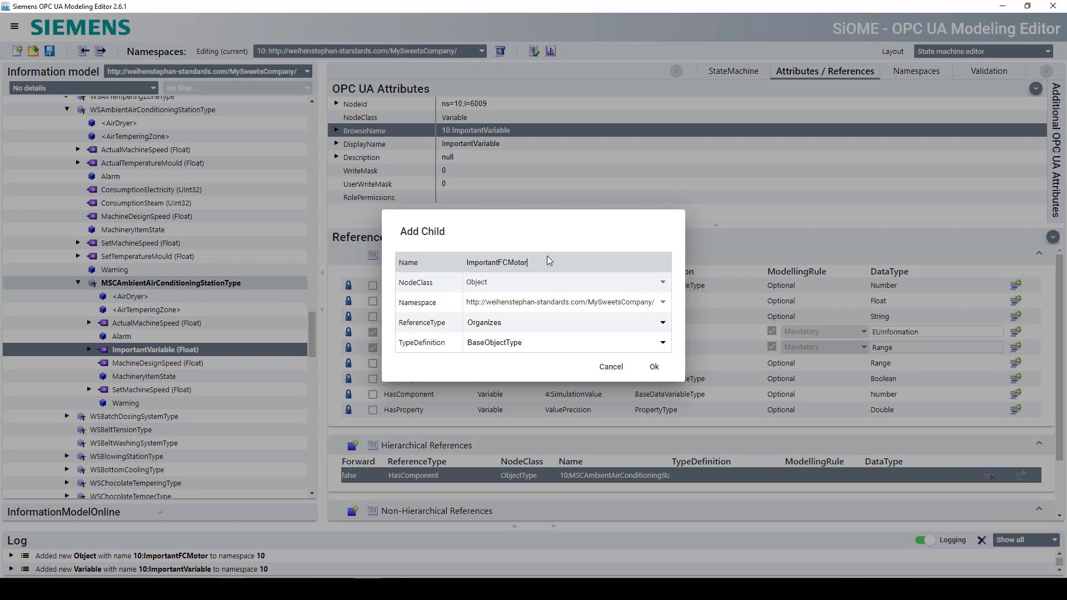
left_click(661, 323)
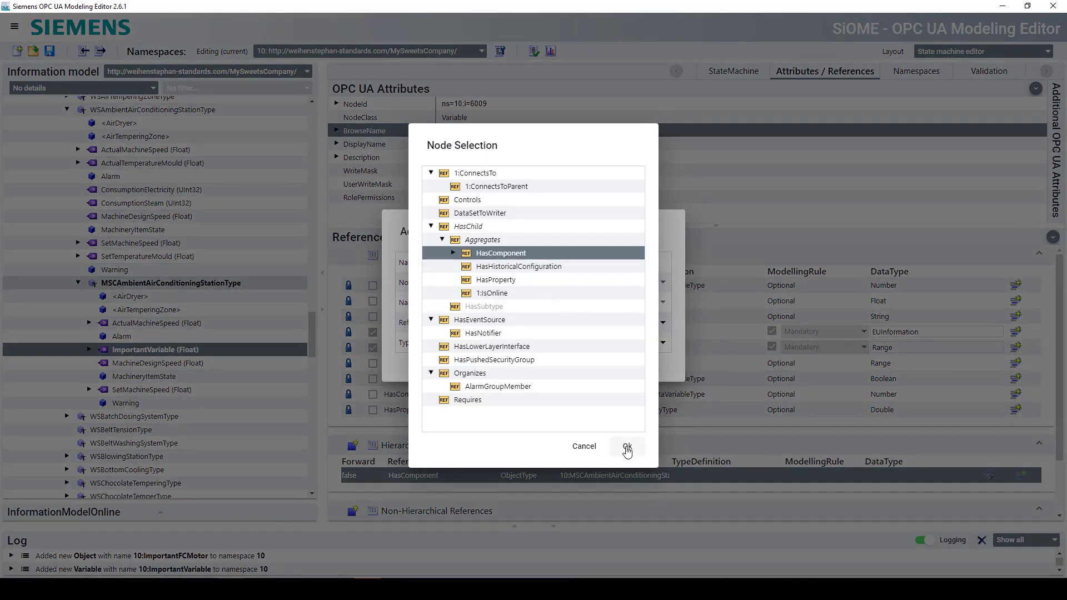
left_click(627, 446)
- Set the ImportantFCMotor object's type definition to 8:WSFCMotorType and create the child
left_click(662, 343)
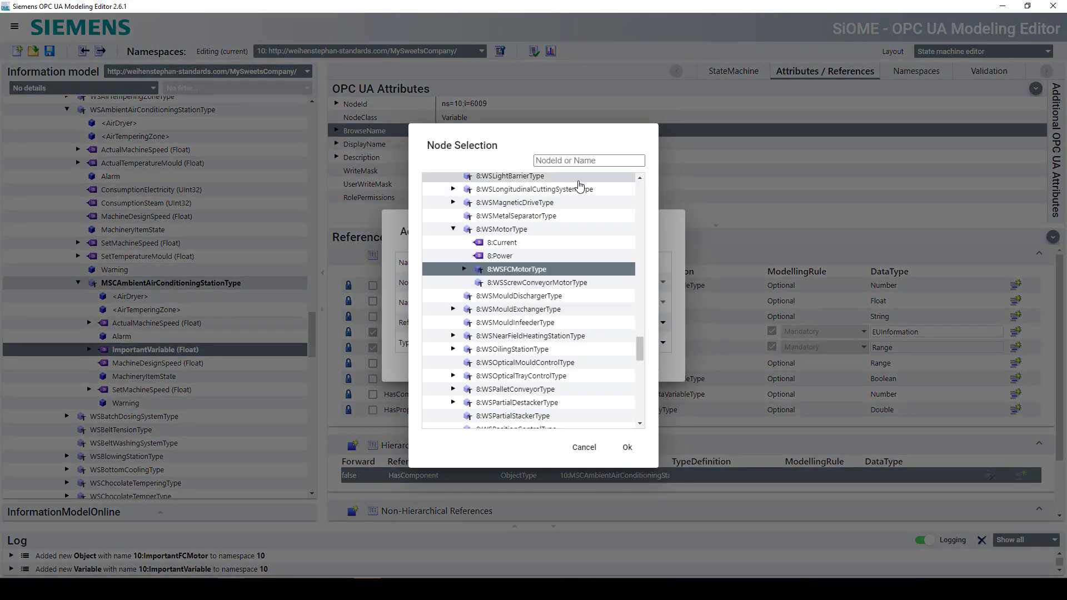
left_click(626, 446)
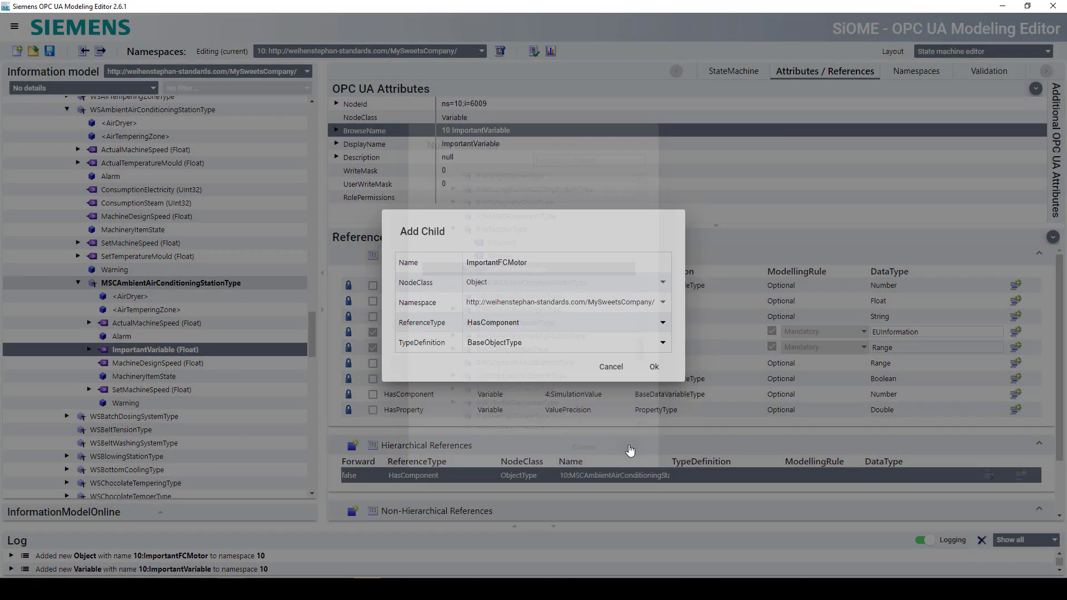
left_click(652, 367)
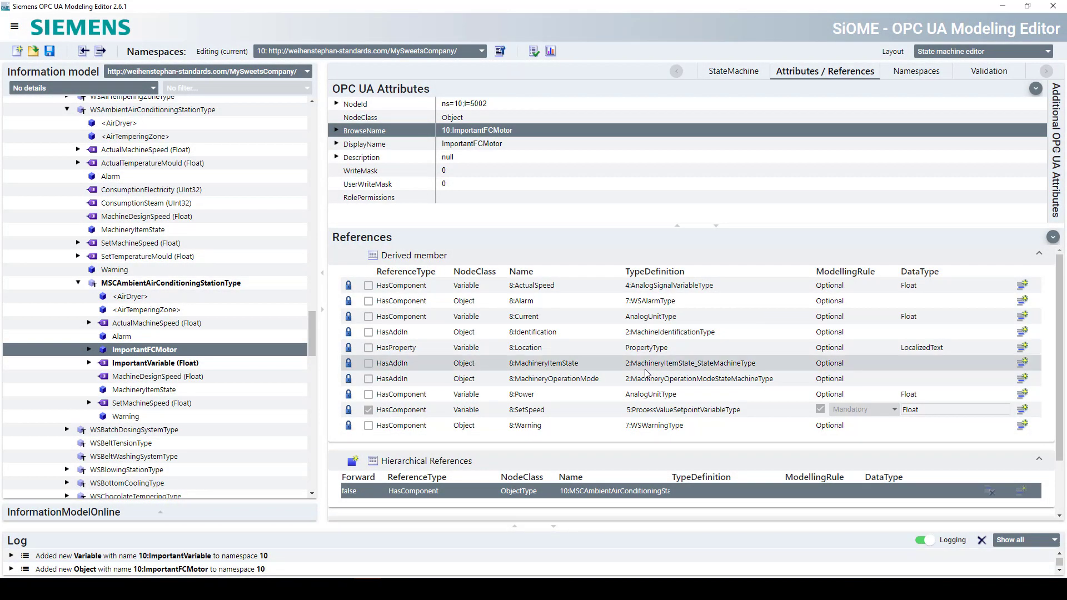
- Enable the Mandatory modelling rule for ImportantVariable in the hierarchical references of MSCAmbientAirConditioningStationType
left_click(128, 285)
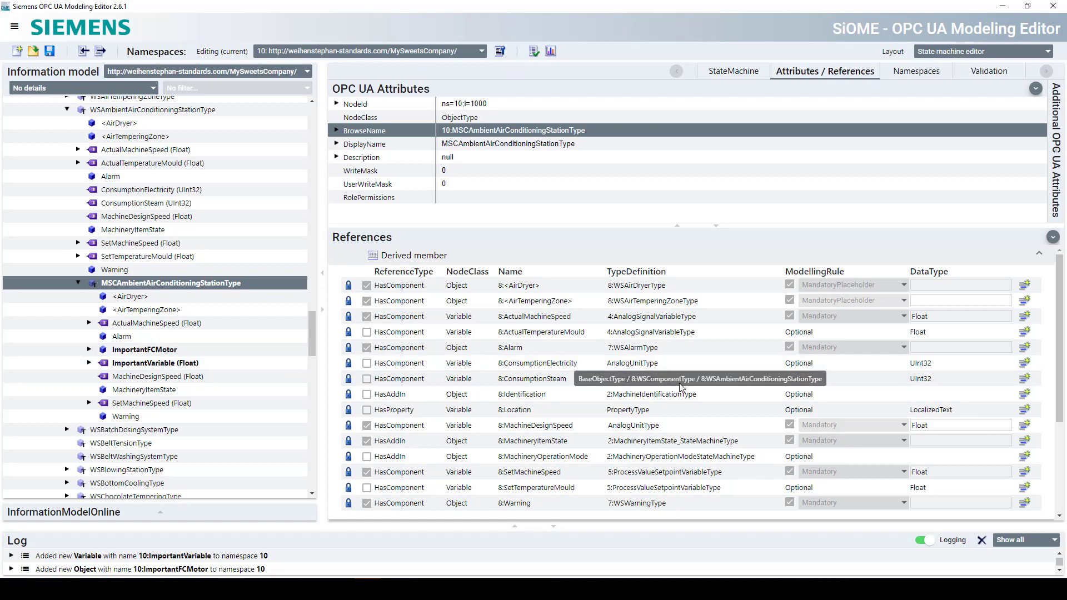
scroll(661, 345, "down", 4)
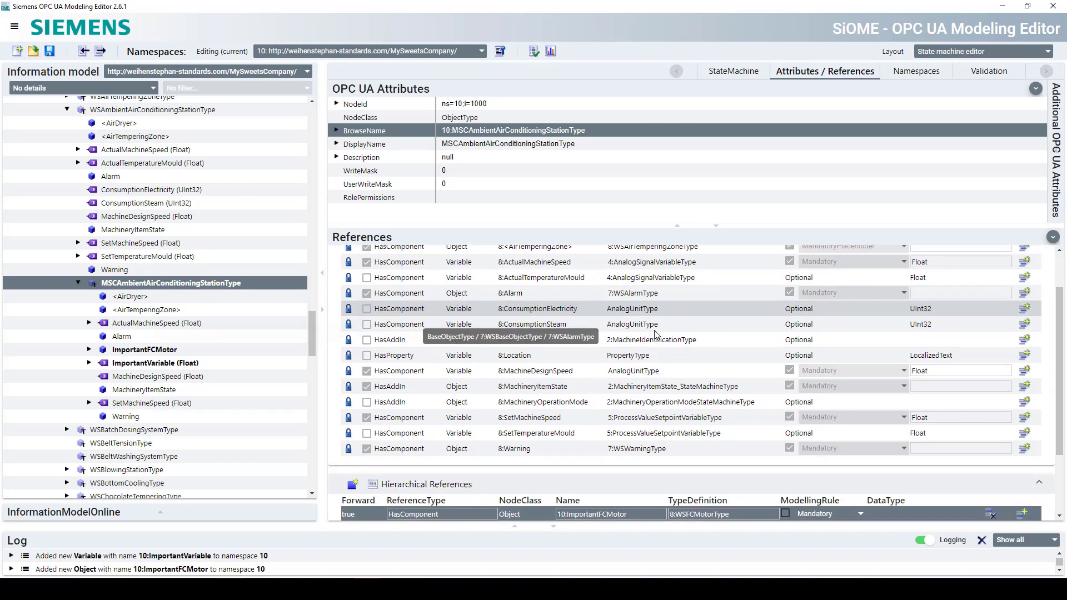
scroll(655, 332, "down", 1)
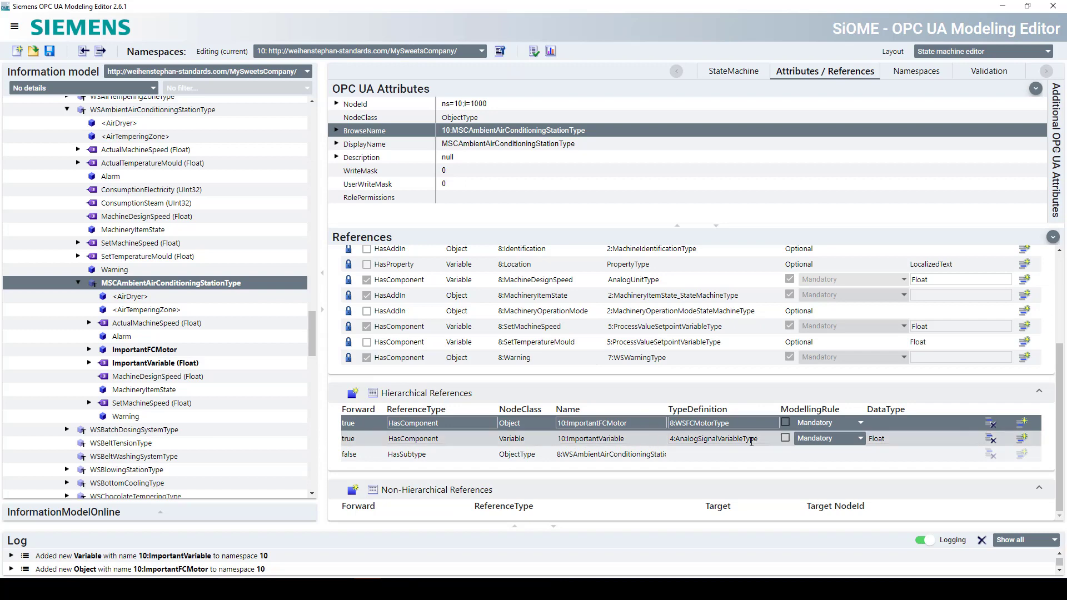
left_click(785, 439)
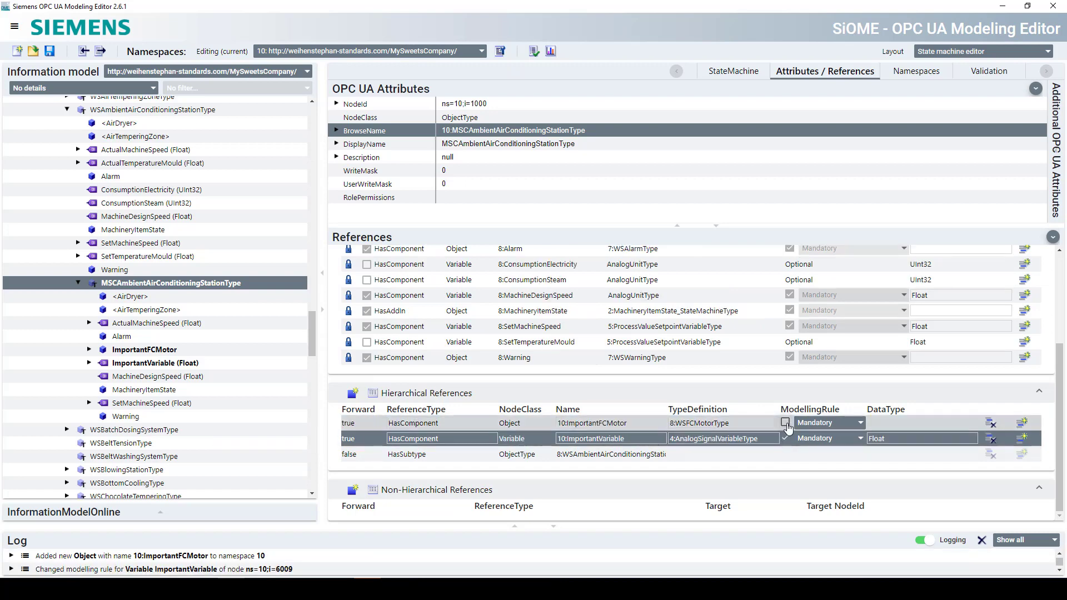
- Enable the Mandatory modelling rule for ImportantFCMotor in the hierarchical references of MSCAmbientAirConditioningStationType, and collapse the type in the information model
left_click(785, 424)
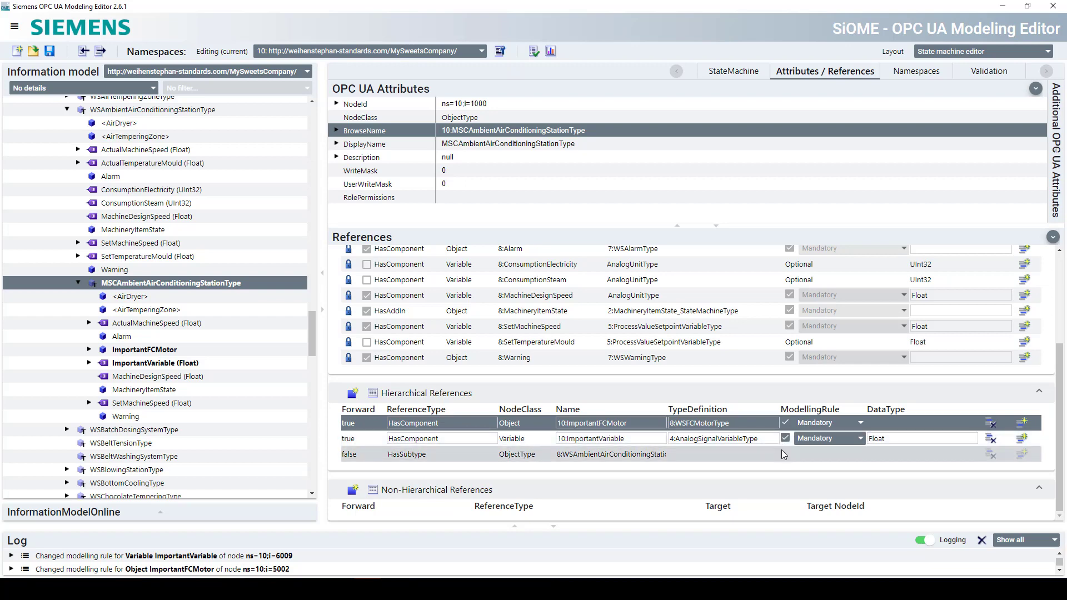
left_click(78, 284)
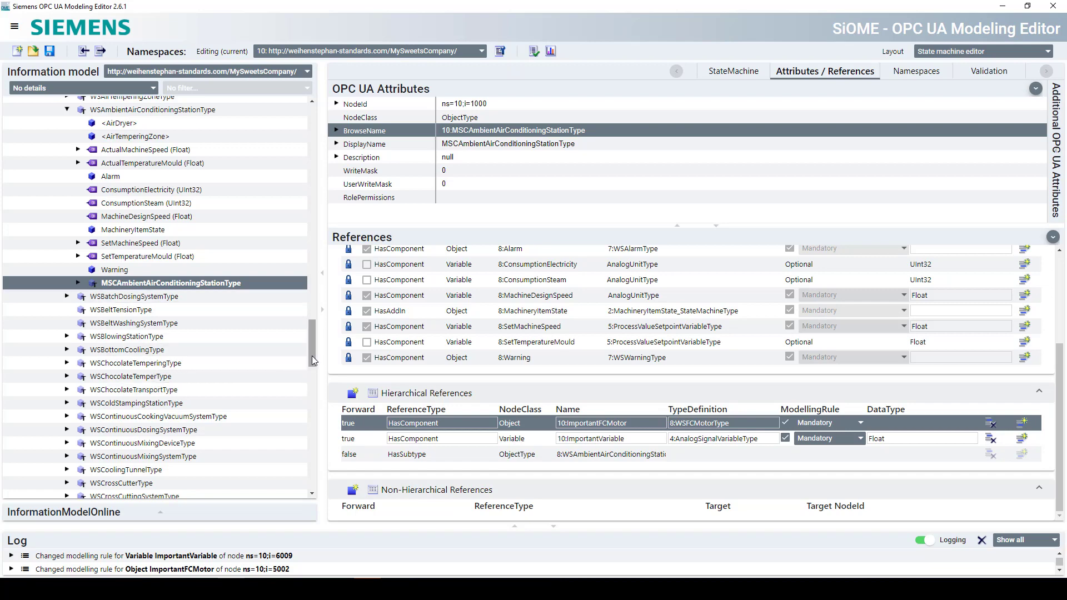
- In the hierarchical references of MyMouldingPlant, change CoolingTunnelBottom's type definition to 10:MSCAmbientAirConditioningStationType
left_click_drag(311, 355, 319, 104)
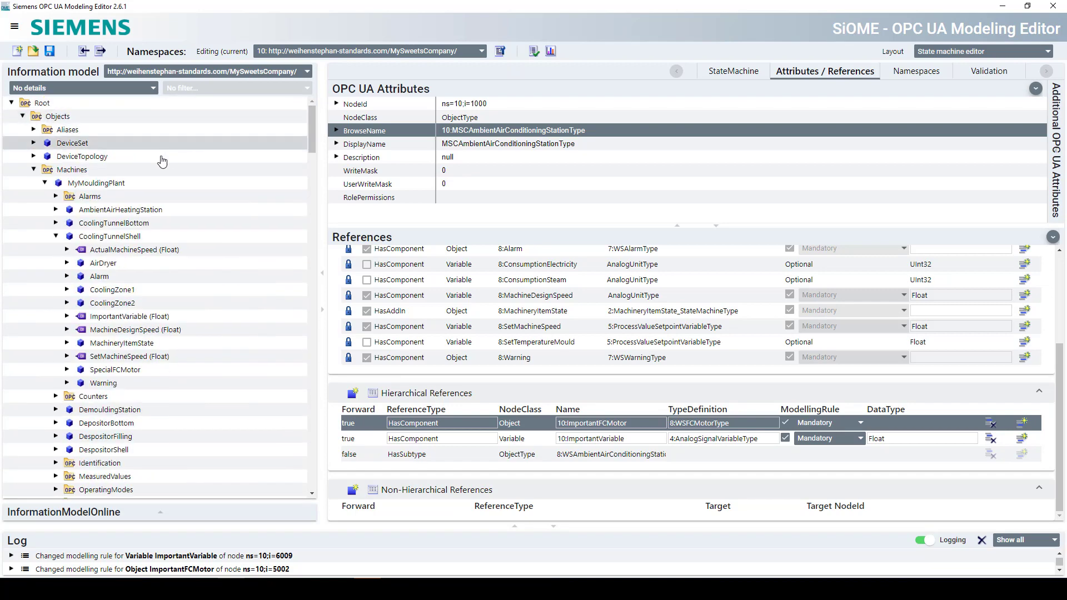
left_click(111, 224)
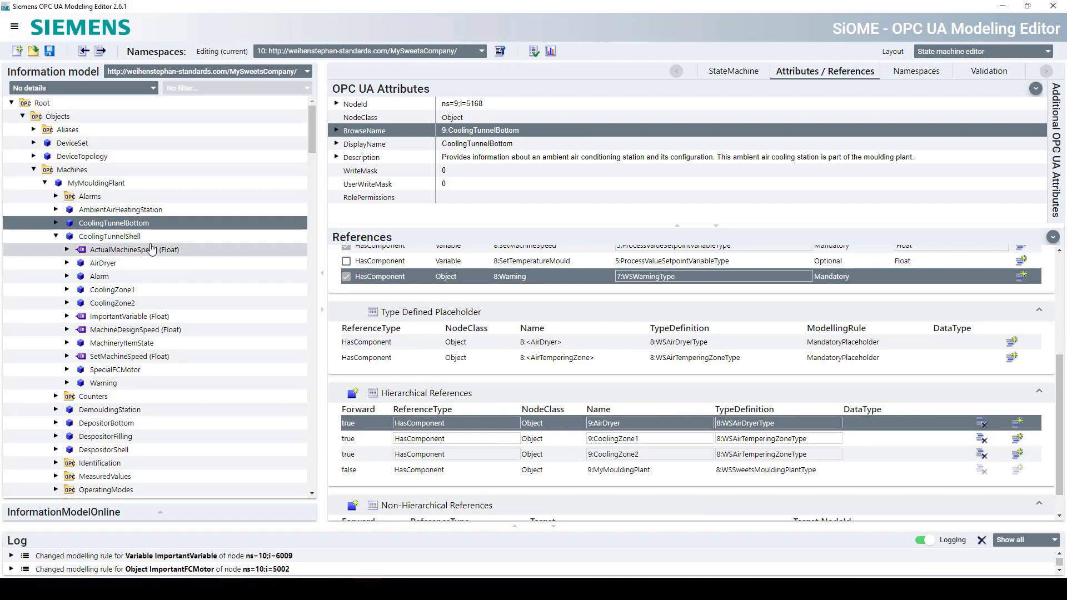
left_click(93, 198)
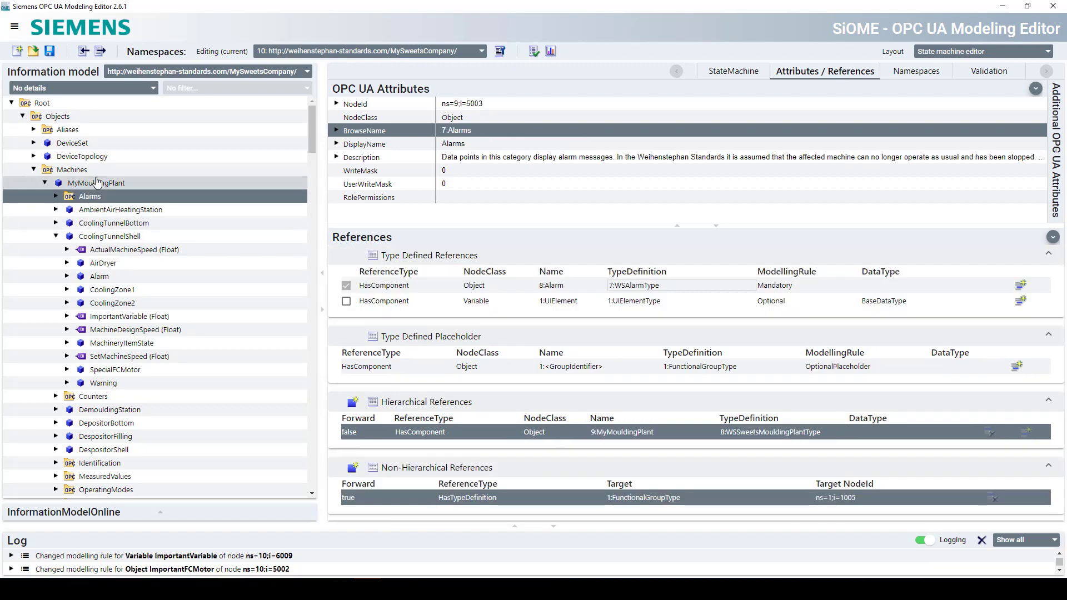
left_click(96, 184)
scroll(611, 372, "down", 4)
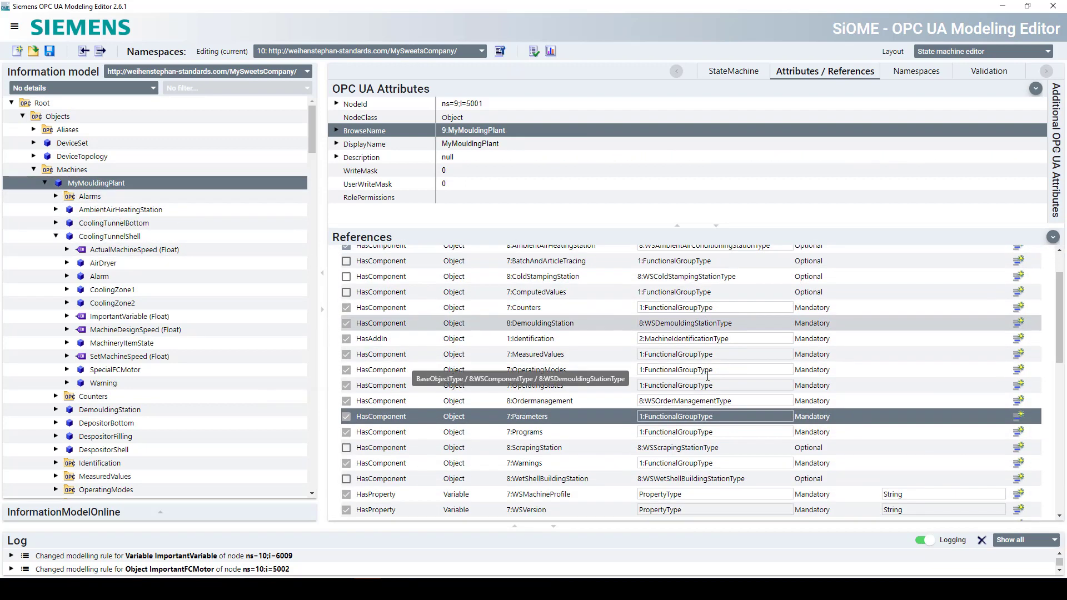
scroll(705, 375, "down", 1)
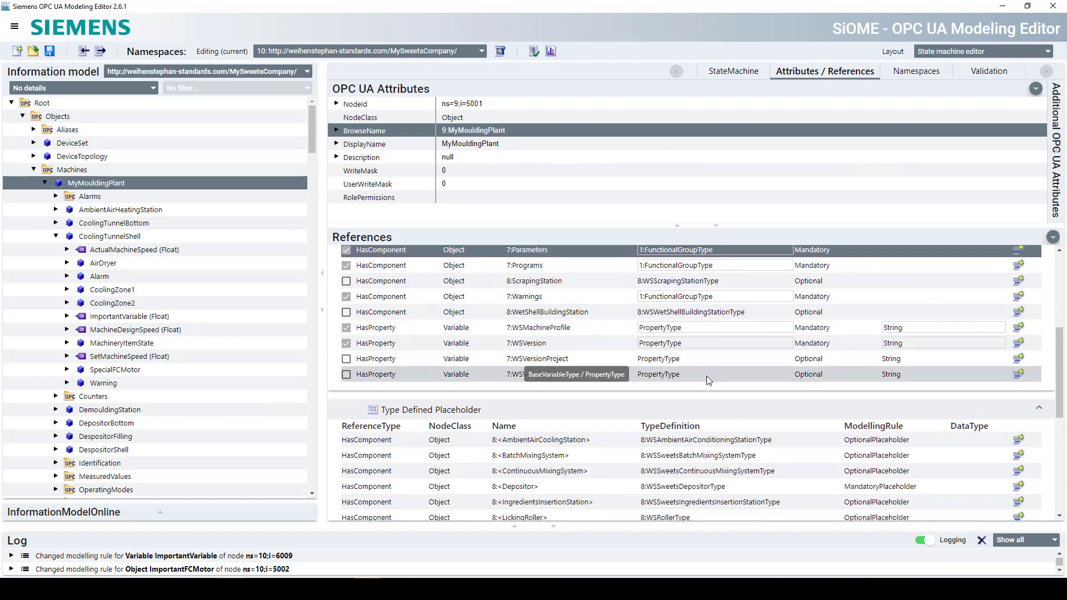
scroll(706, 375, "down", 2)
scroll(706, 376, "down", 3)
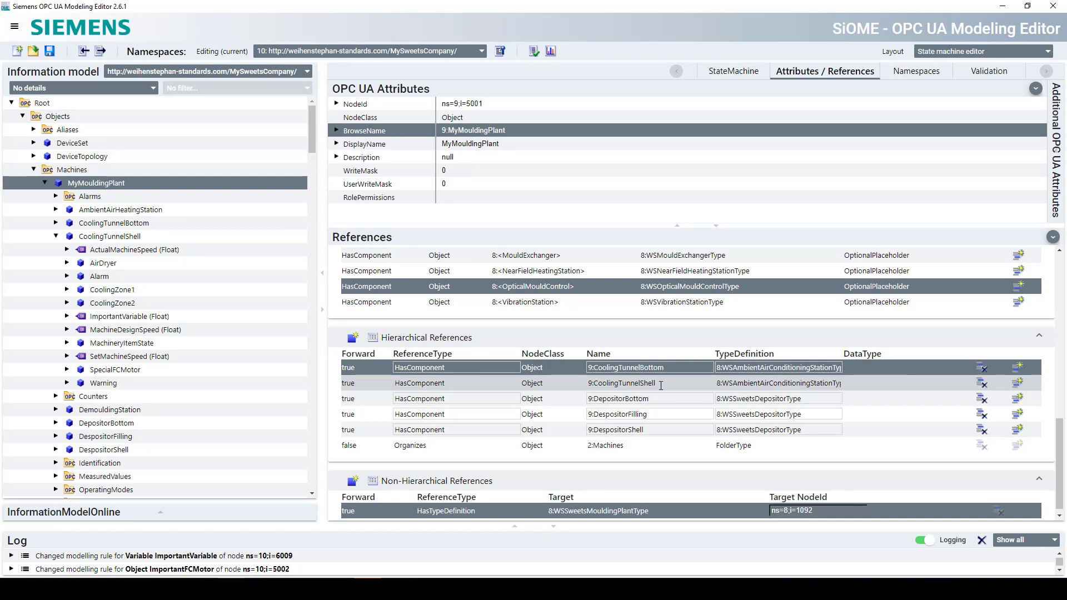
left_click(56, 223)
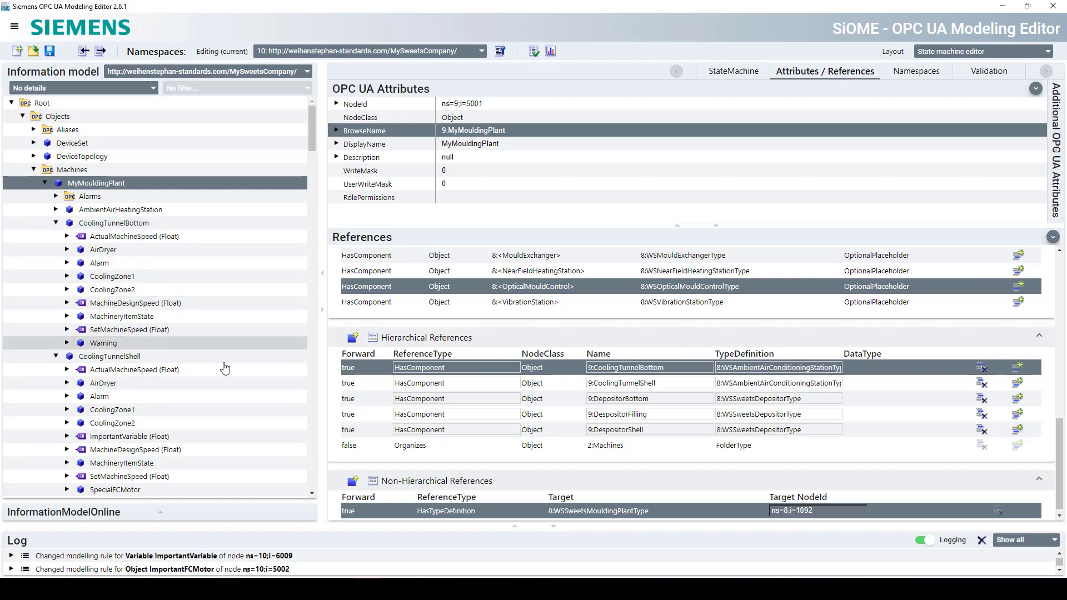
left_click(794, 368)
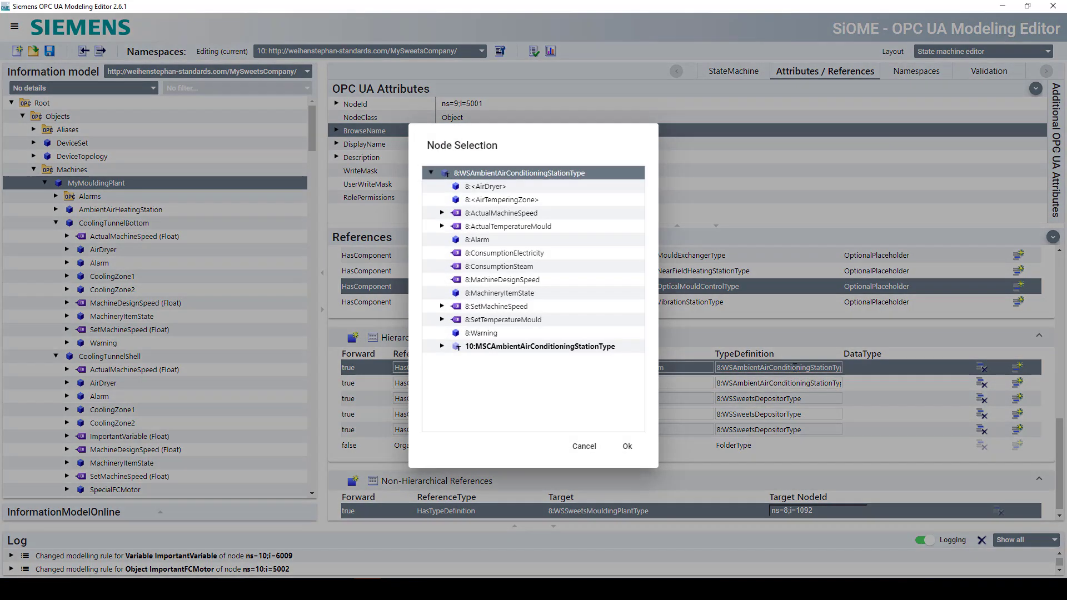
left_click(503, 349)
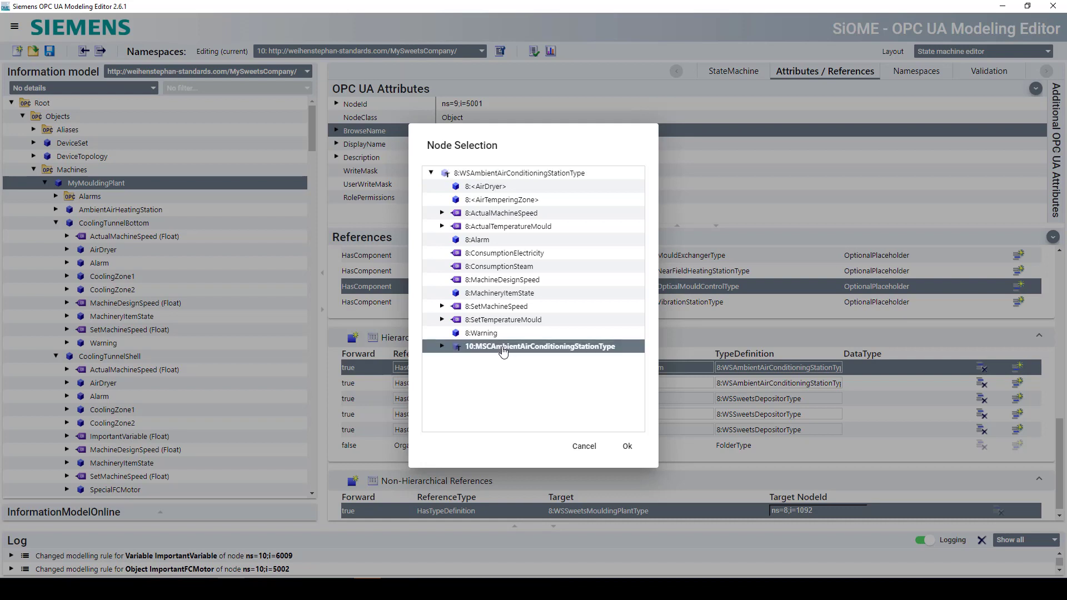
left_click(627, 448)
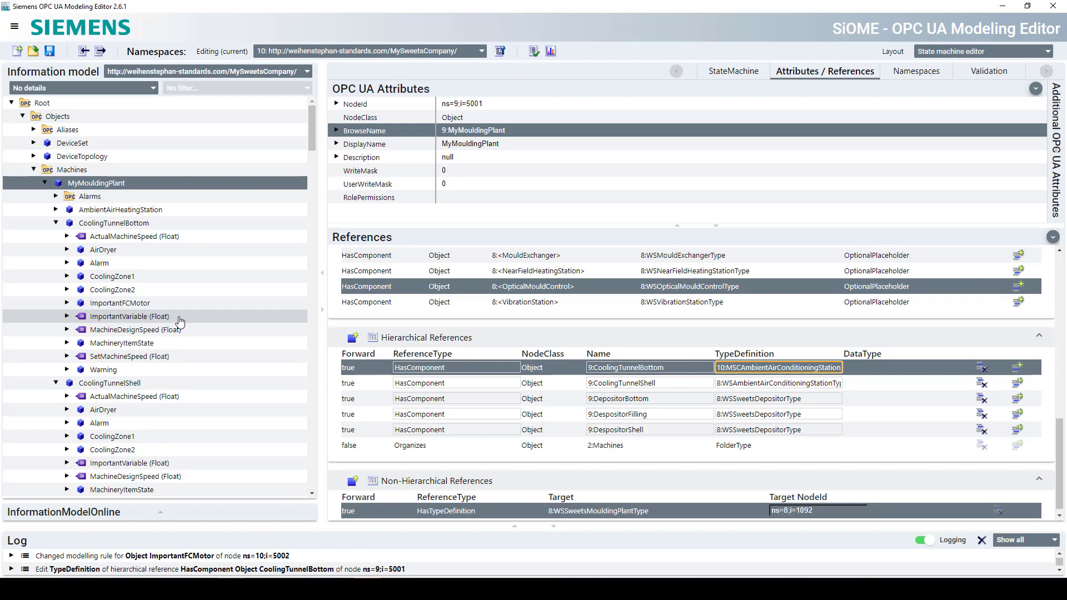
- Review the types selectable for CoolingTunnelBottom's type definition, keeping 10:MSCAmbientAirConditioningStationType as the choice
left_click(762, 368)
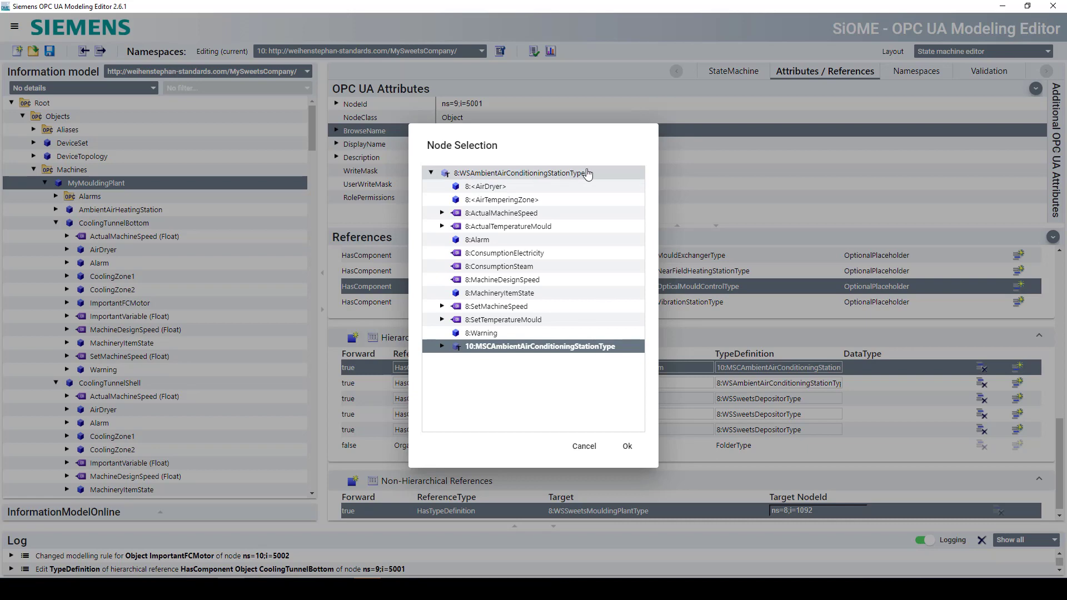
left_click(626, 445)
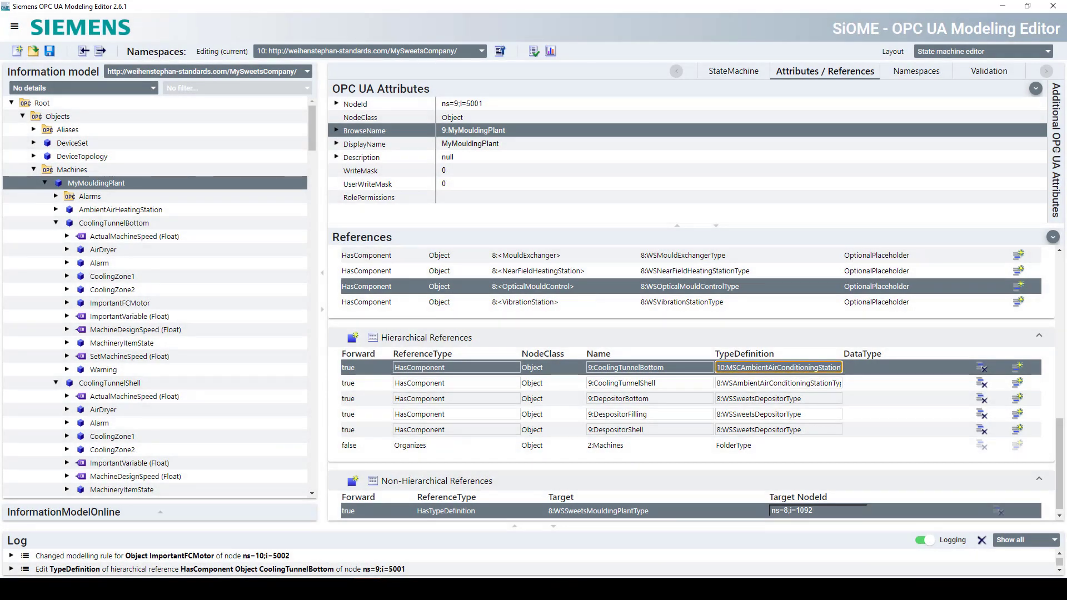